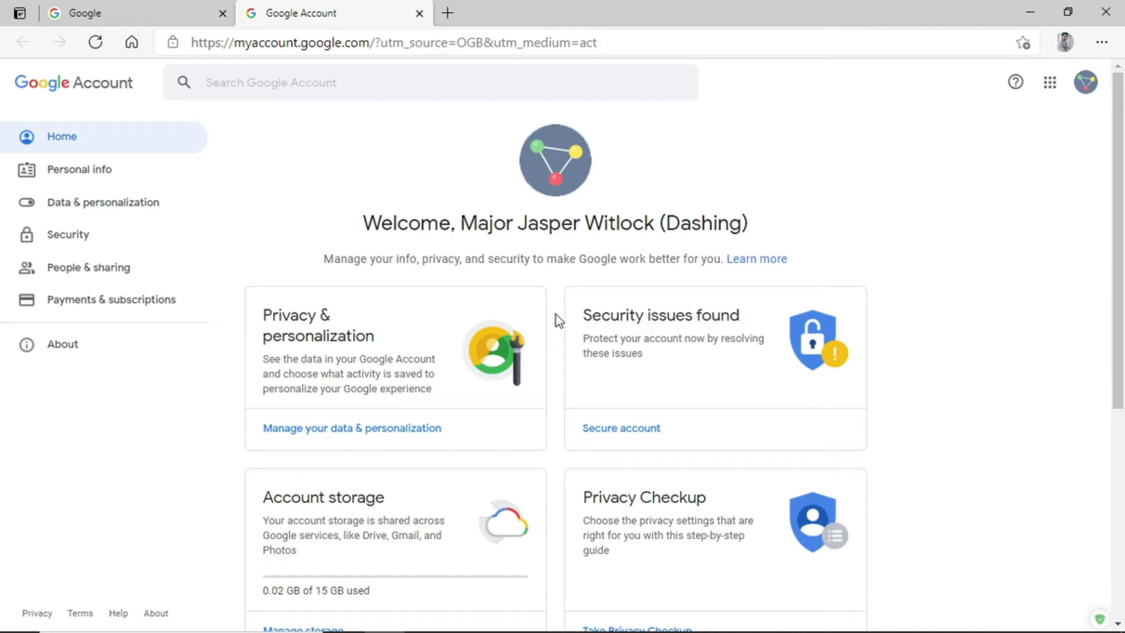
# Begin Google 2-Step Verification setup from Security, re-enter the password, and review the prompt-capable phones.
pyautogui.click(76, 243)
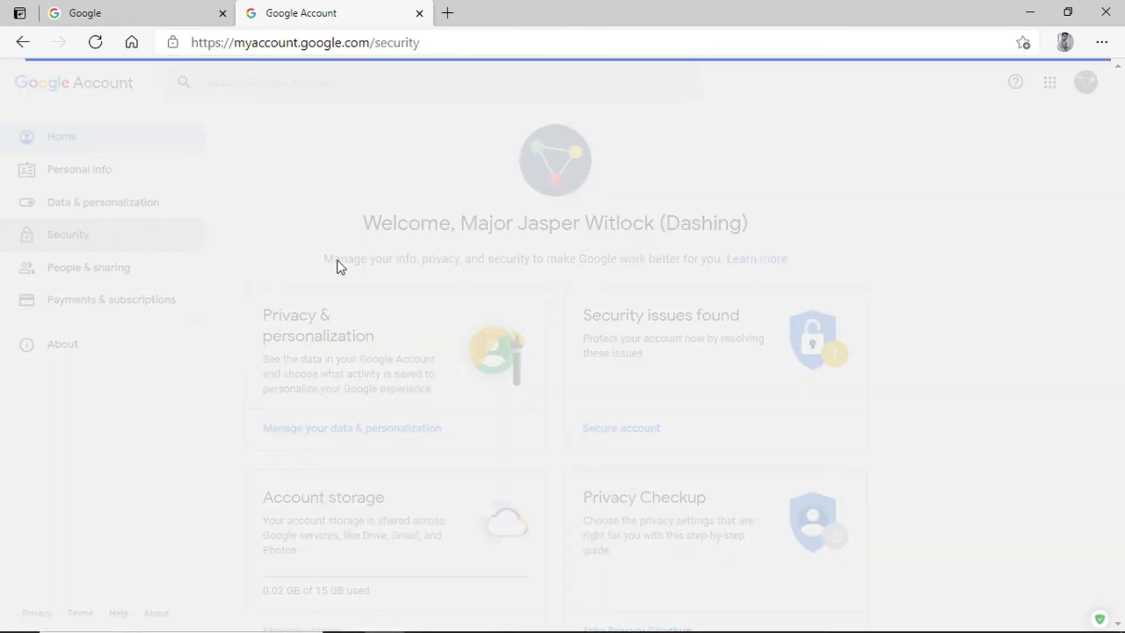
pyautogui.scroll(-3, 745, 316)
pyautogui.scroll(-5, 742, 329)
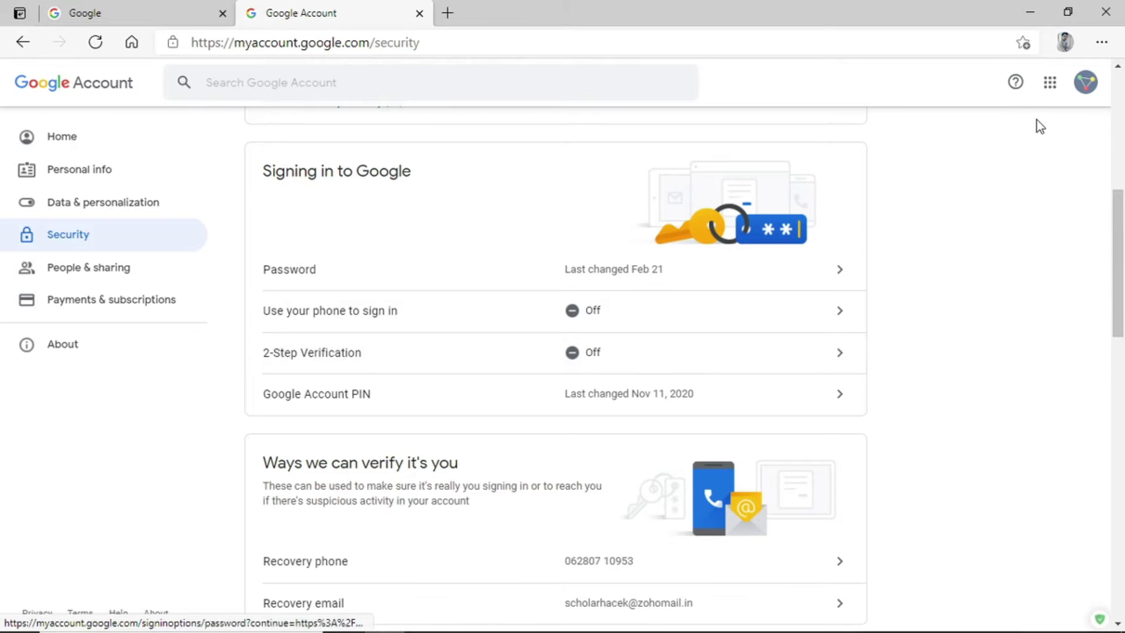
pyautogui.click(652, 354)
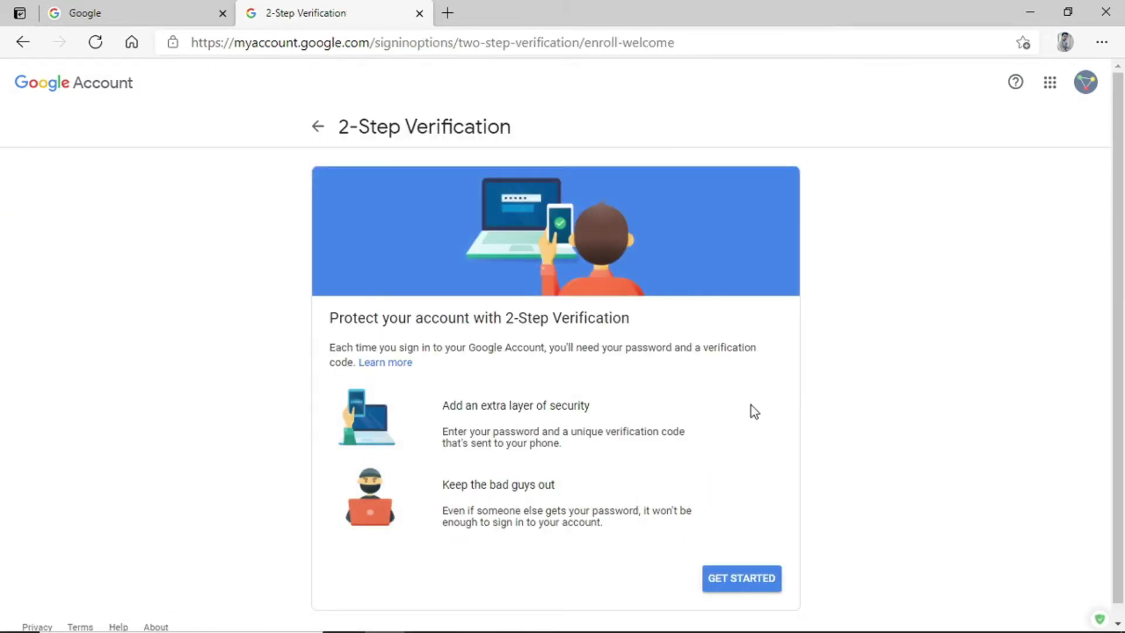
pyautogui.click(736, 577)
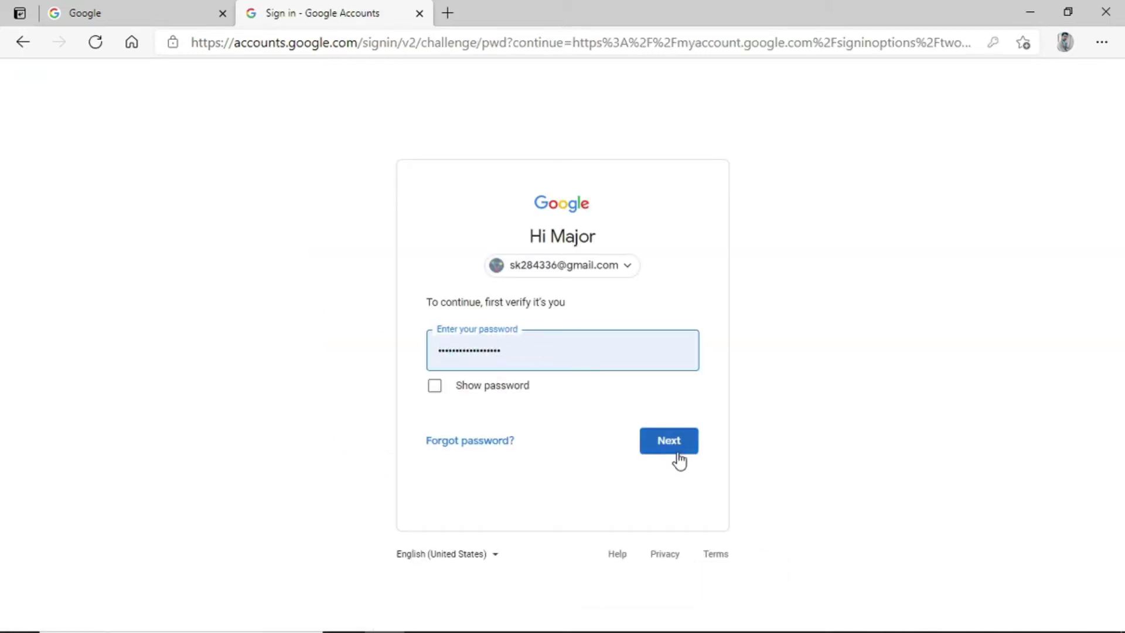
pyautogui.click(677, 453)
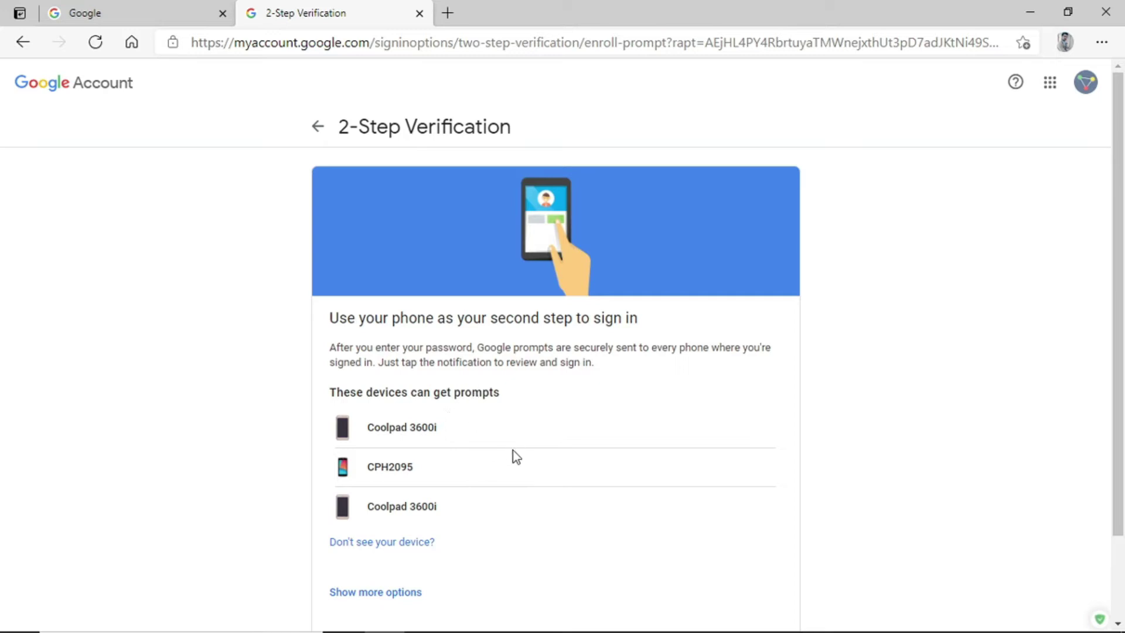
pyautogui.scroll(-2, 542, 460)
pyautogui.scroll(2, 535, 505)
pyautogui.scroll(-2, 640, 467)
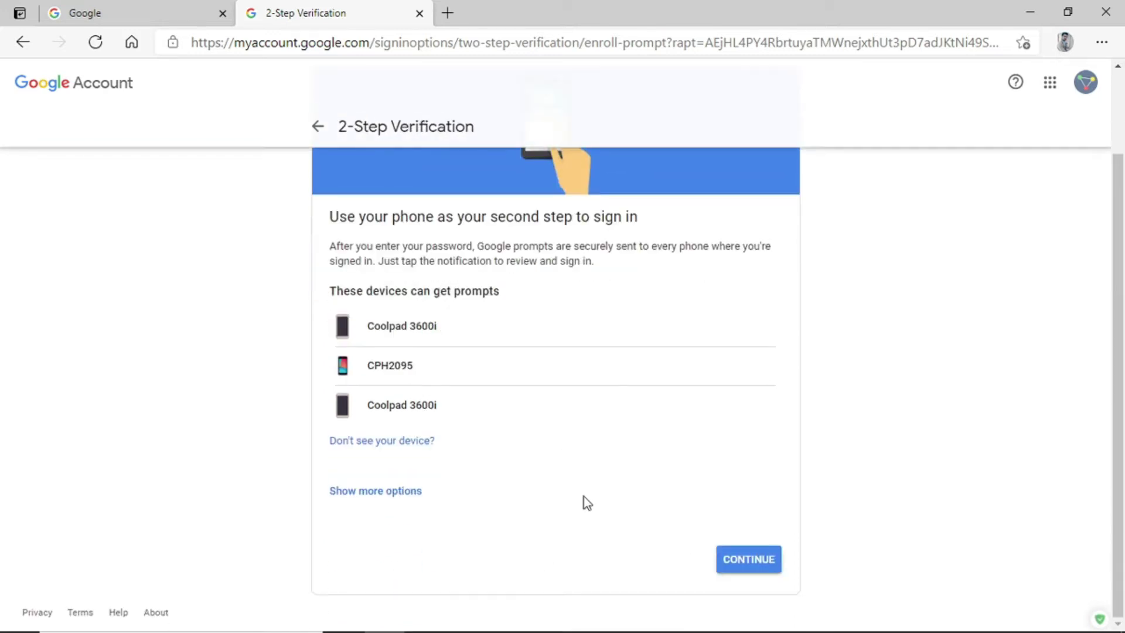
# Add the backup phone number, confirm the texted code, and turn 2-Step Verification on.
pyautogui.click(752, 563)
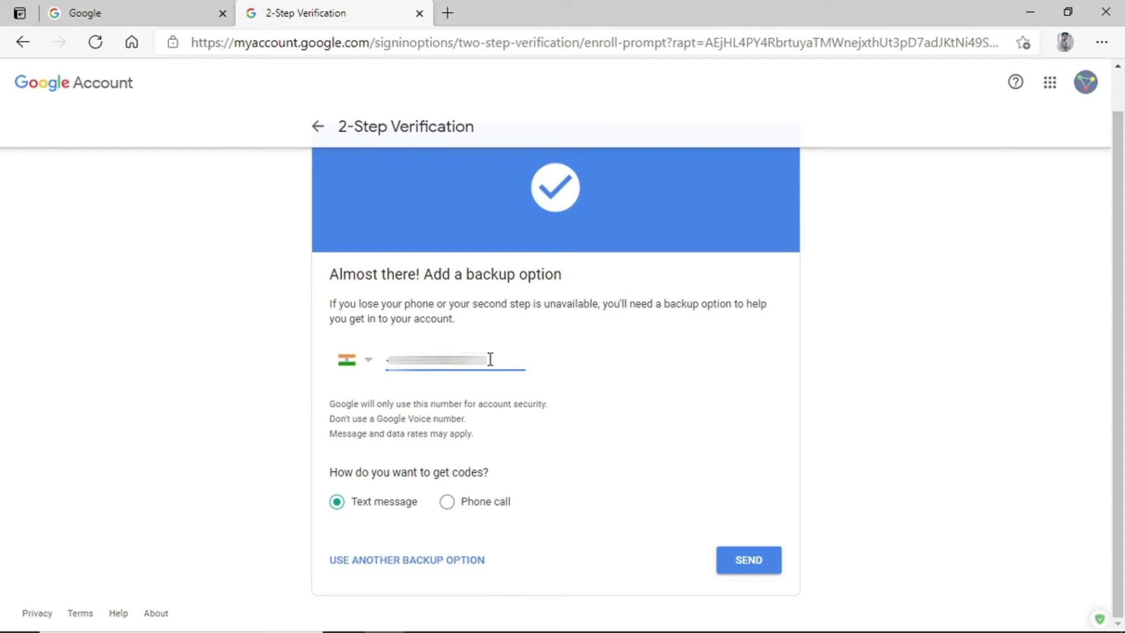
pyautogui.moveTo(489, 364); pyautogui.dragTo(367, 369)
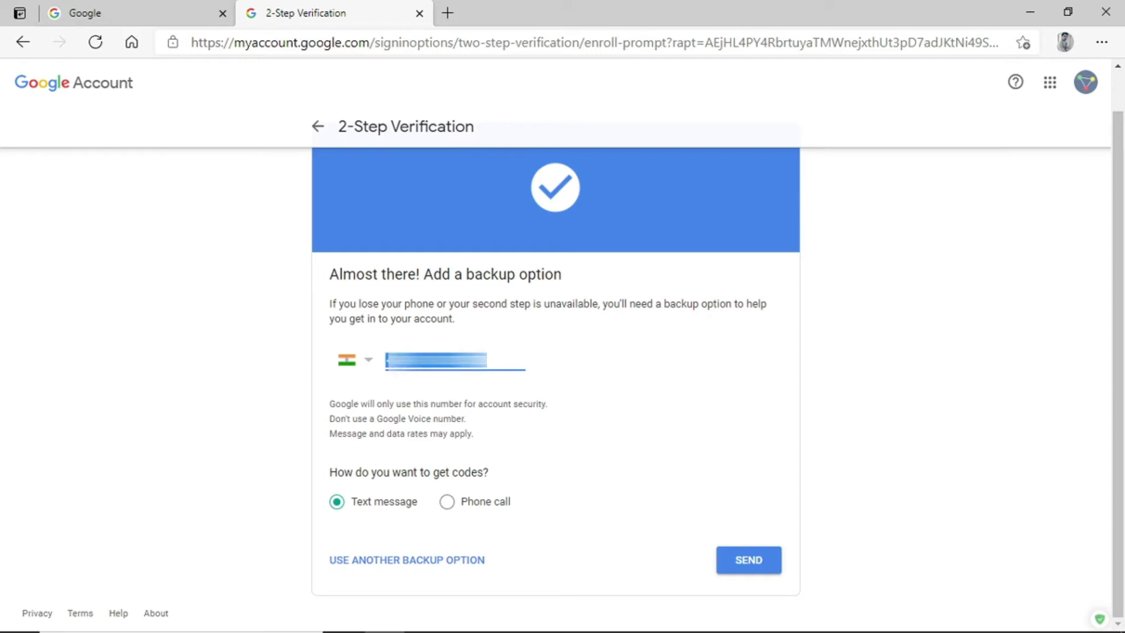
pyautogui.press('Left')
pyautogui.click(745, 564)
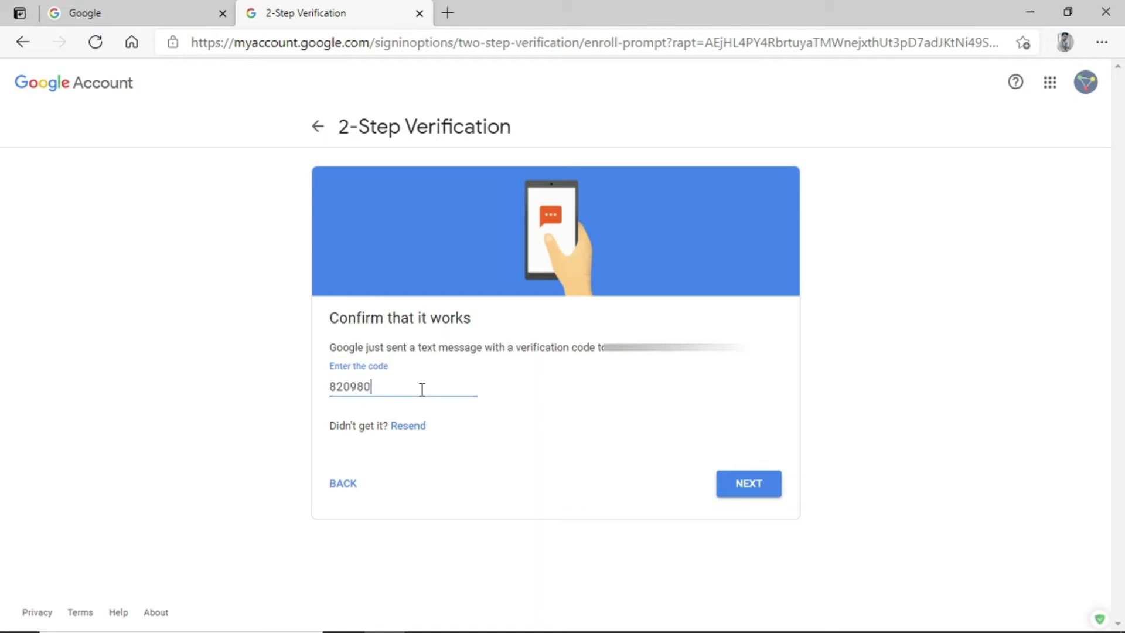
pyautogui.click(748, 487)
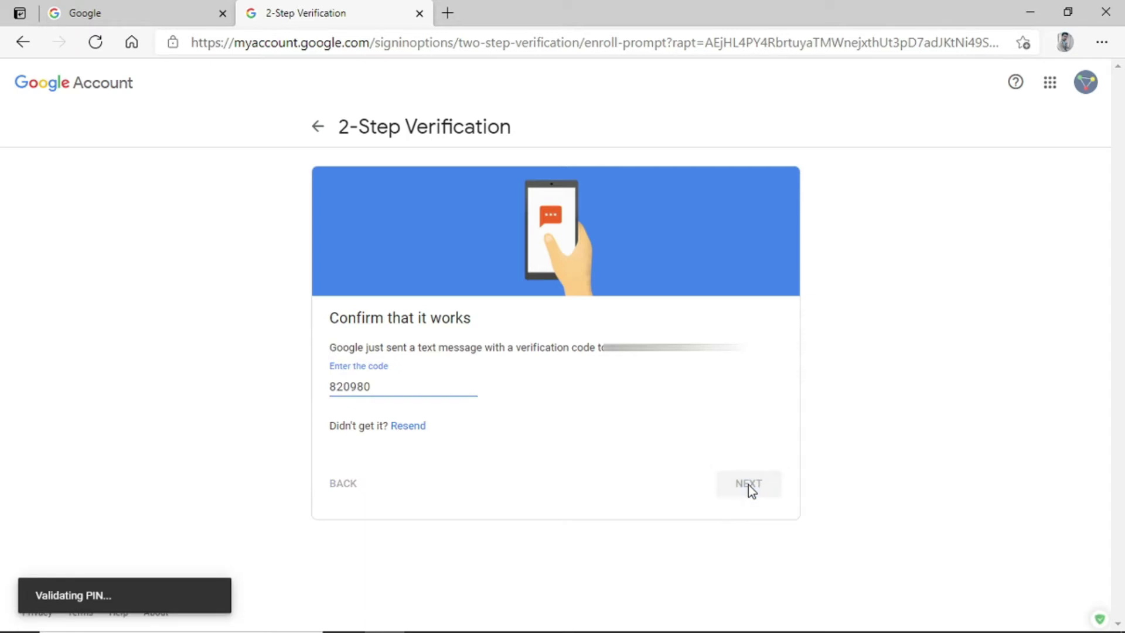
pyautogui.click(752, 507)
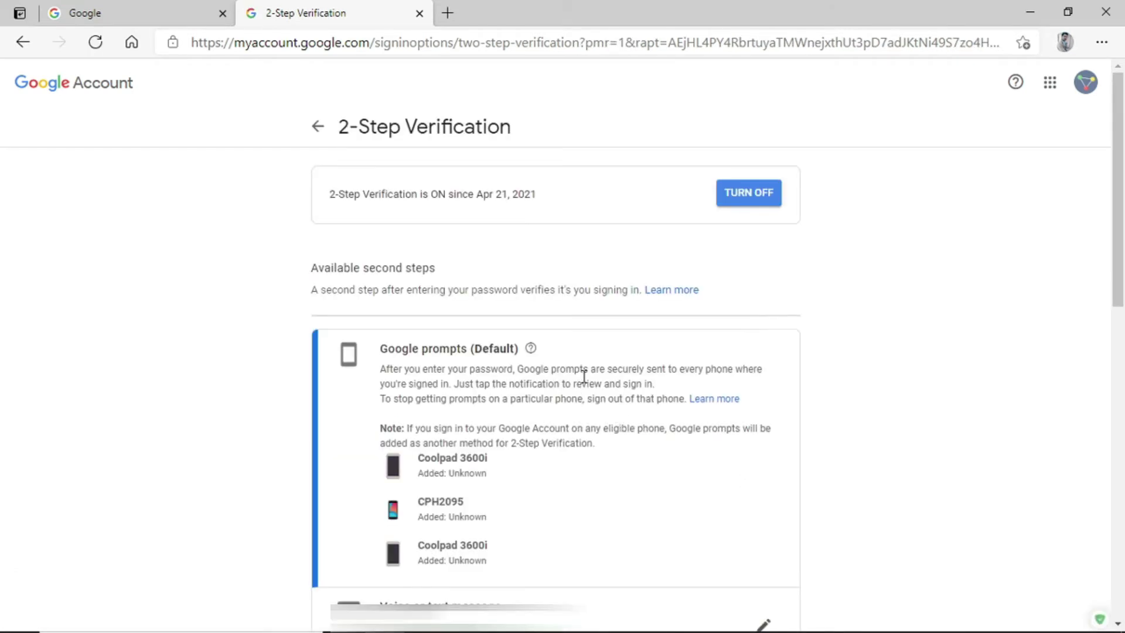
# Open Gmail from the Google tab and read the '2-Step Verification turned on' email.
pyautogui.click(160, 3)
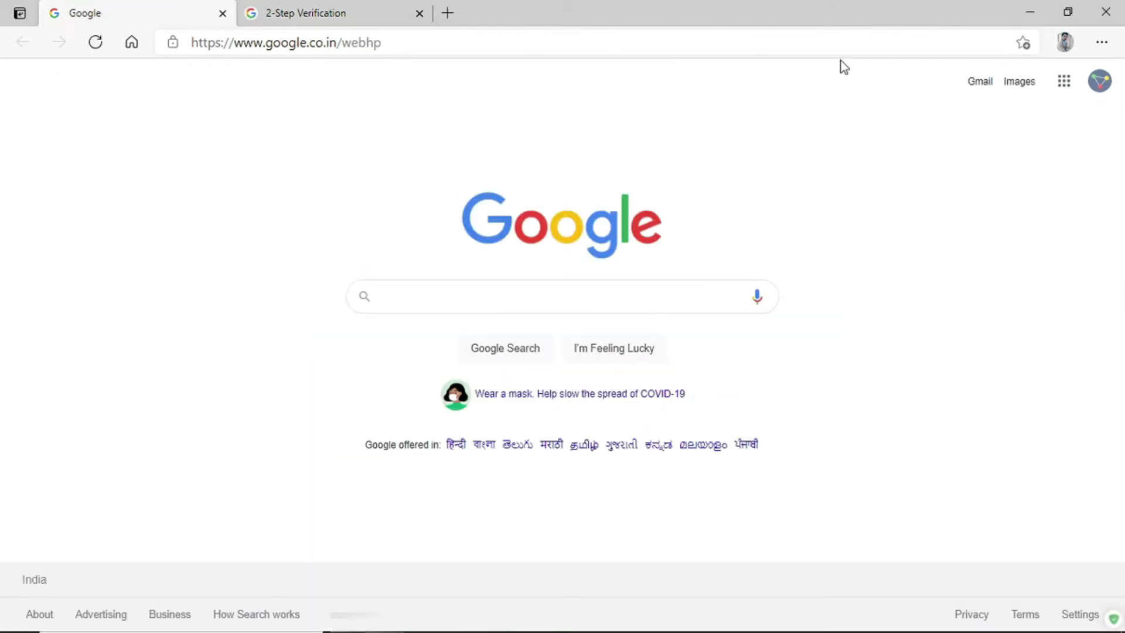
pyautogui.click(975, 83)
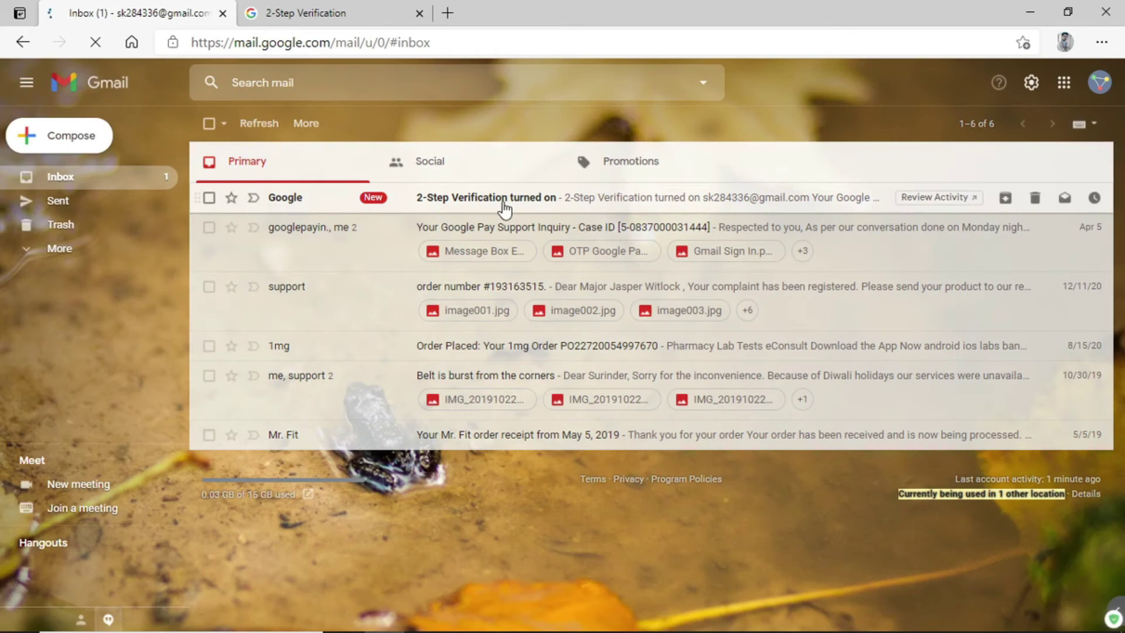
pyautogui.click(488, 200)
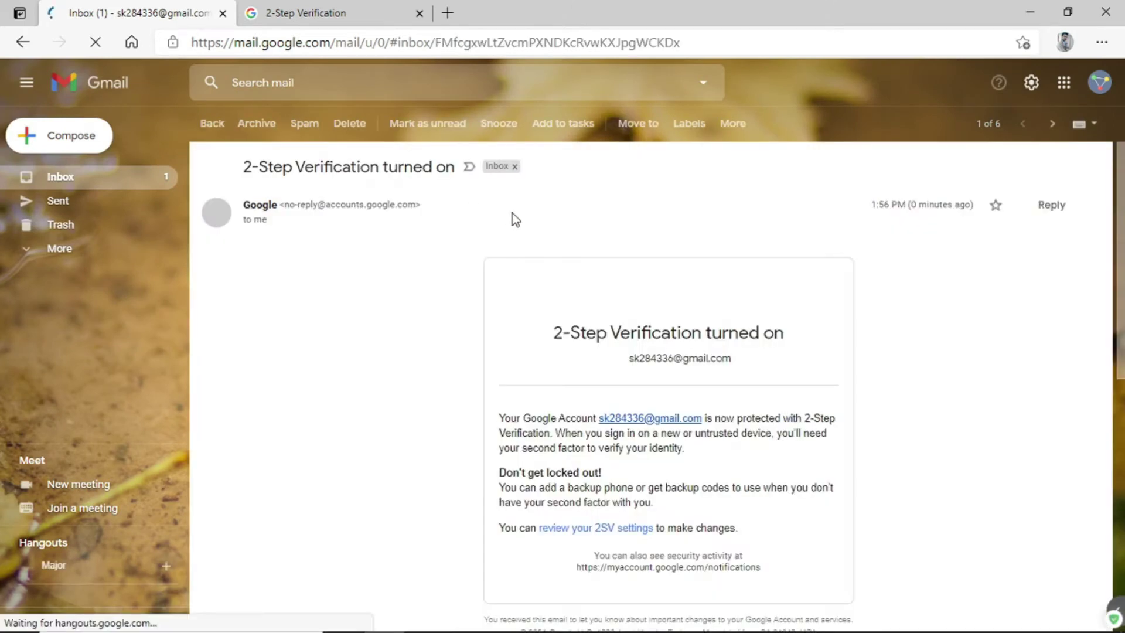
pyautogui.moveTo(553, 333); pyautogui.dragTo(728, 330)
pyautogui.click(761, 331)
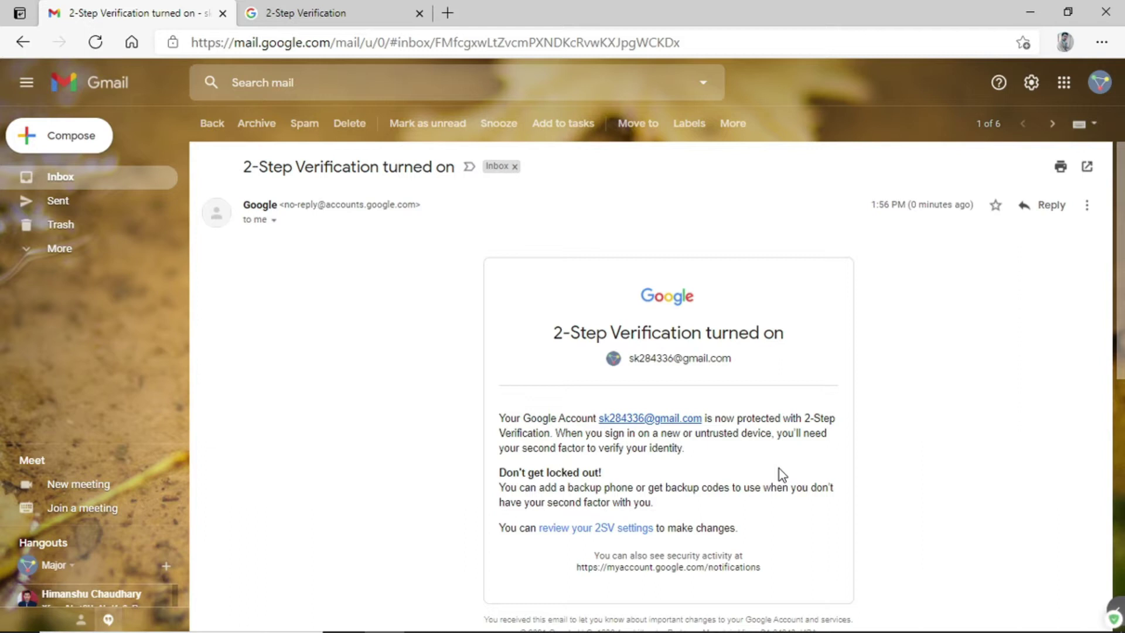
# Return from the 2-Step Verification page, now showing ON, to the Google Security page.
pyautogui.click(321, 3)
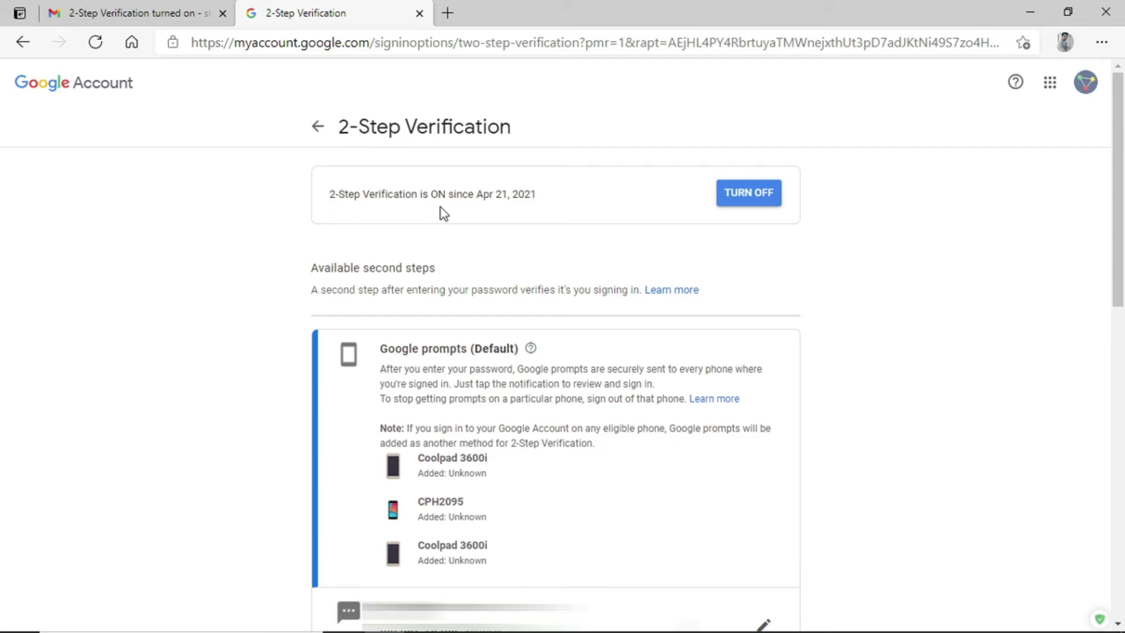
pyautogui.click(319, 132)
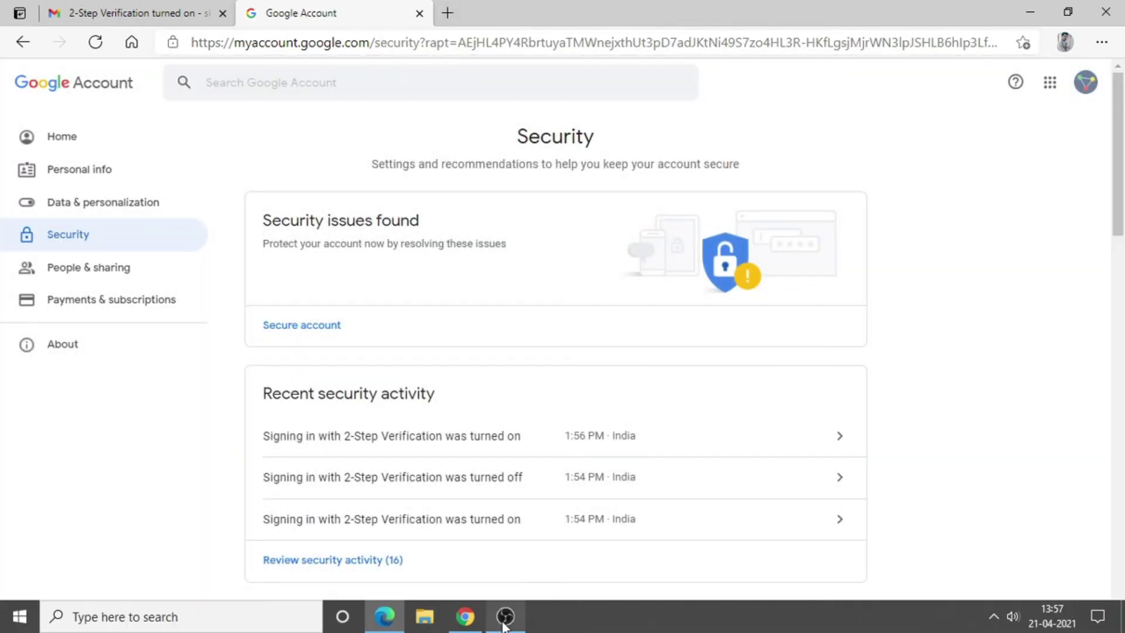
pyautogui.click(504, 616)
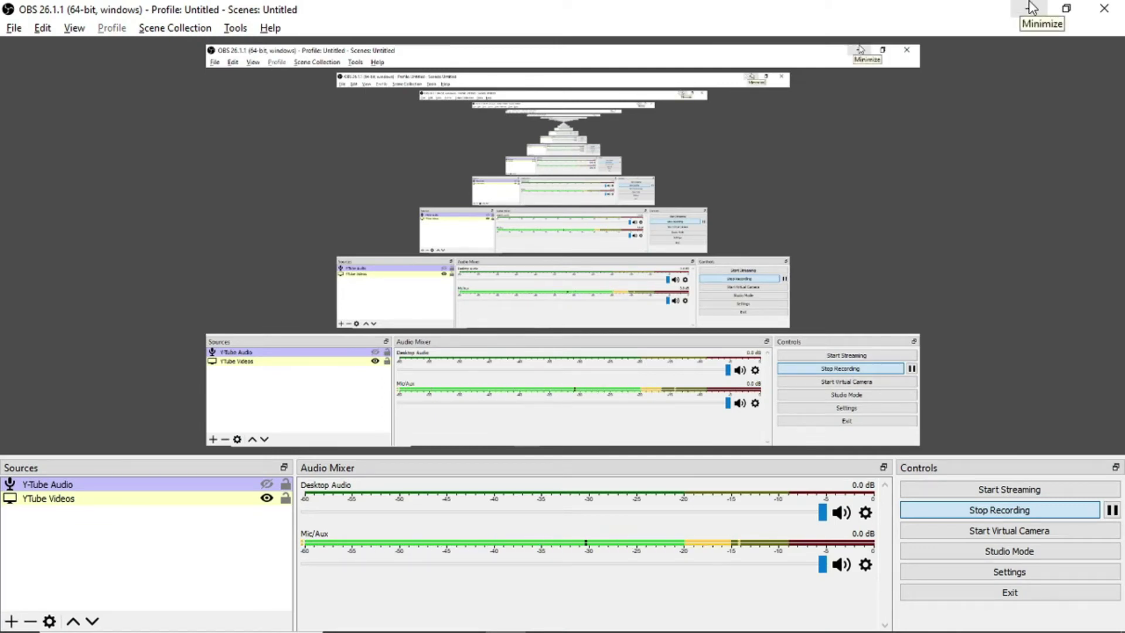
# Open a new Chrome window and load the Yahoo Mail inbox from an address-bar suggestion.
pyautogui.click(1030, 7)
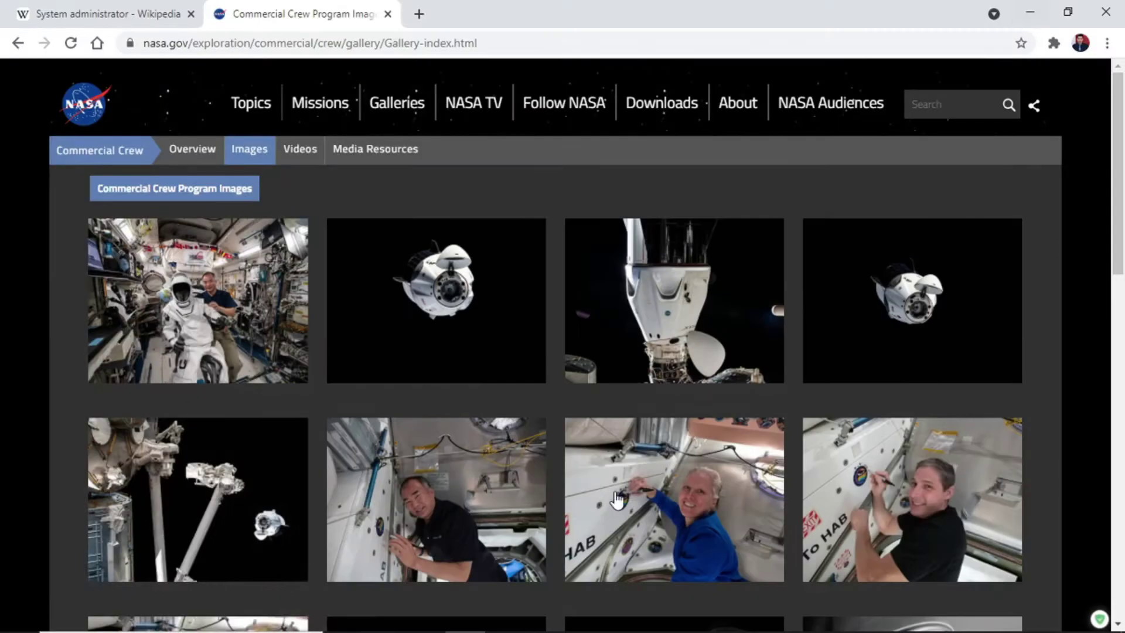
pyautogui.moveTo(588, 114)
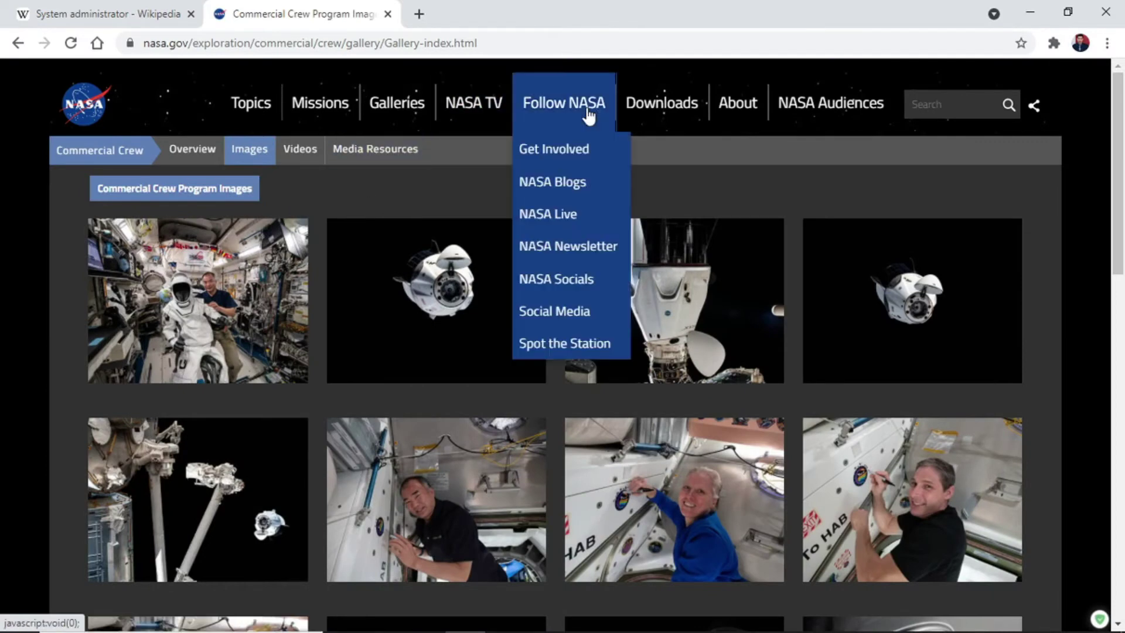
pyautogui.hotkey('ctrl', 'n')
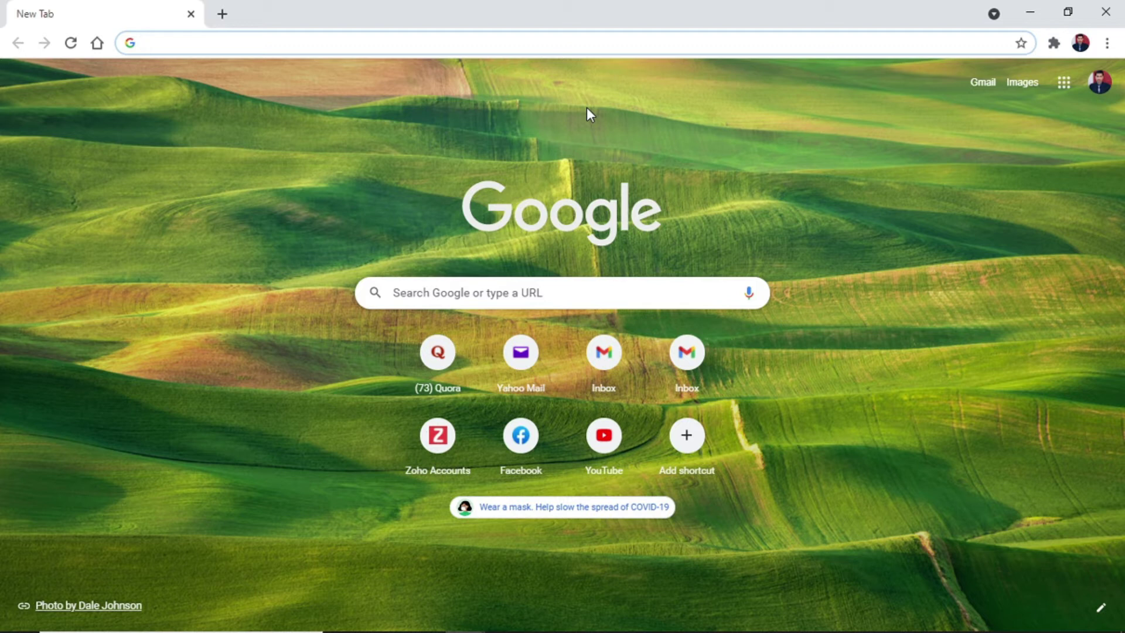
pyautogui.write('drive')
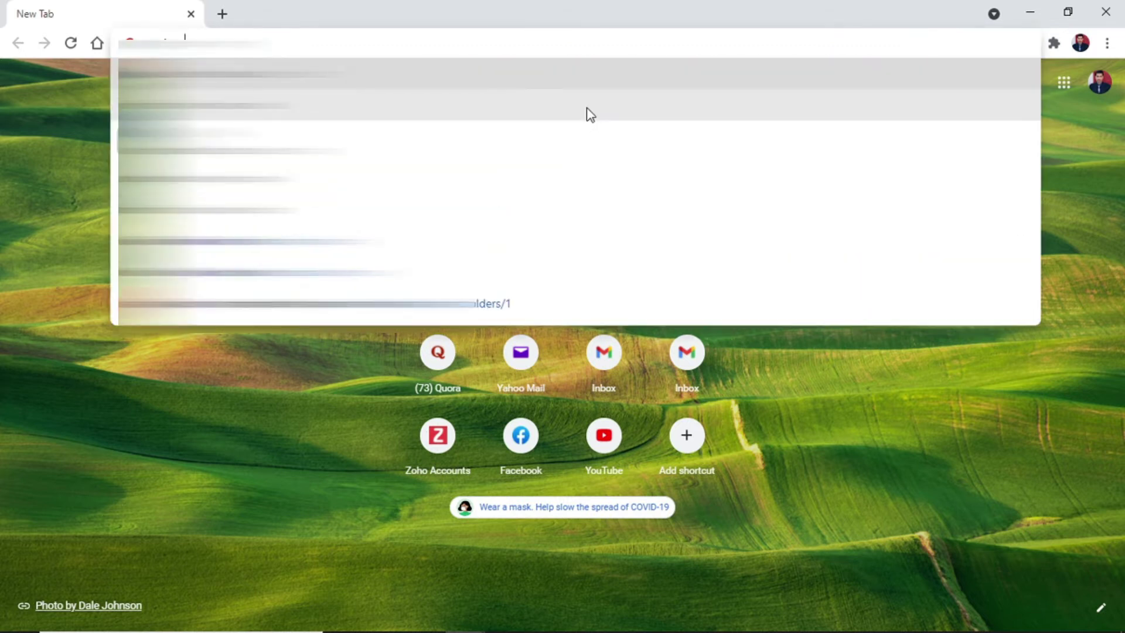
pyautogui.press('Down')
pyautogui.press('Down')
pyautogui.press('Down')
pyautogui.press('Down')
pyautogui.press('Down')
pyautogui.press('Down')
pyautogui.press('Up')
pyautogui.press('Up')
pyautogui.press('Down')
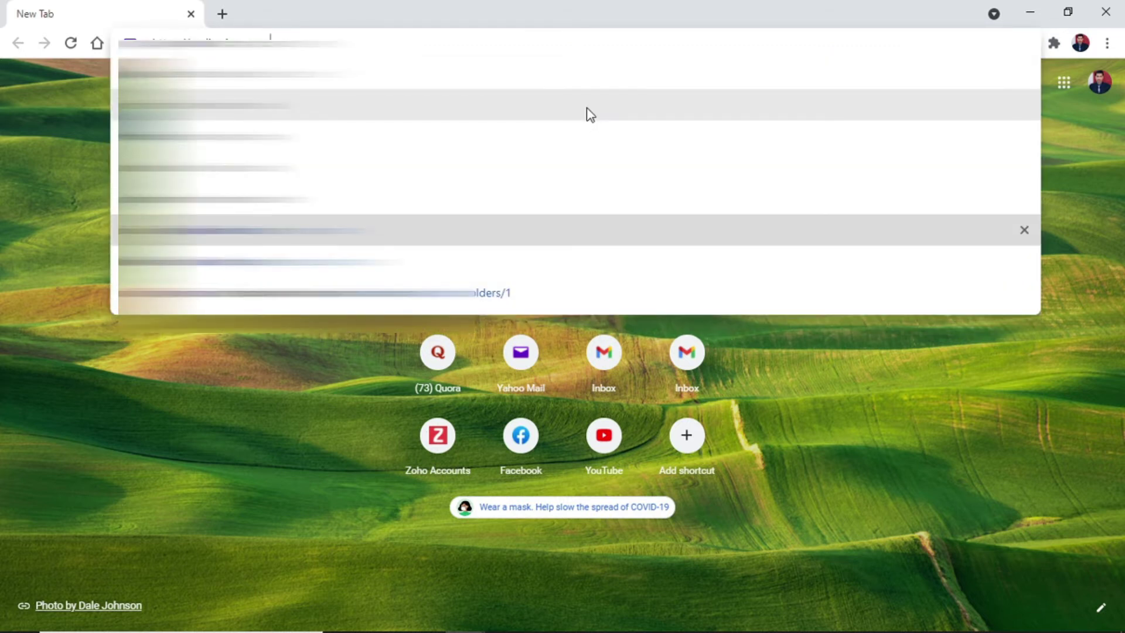
pyautogui.press('Return')
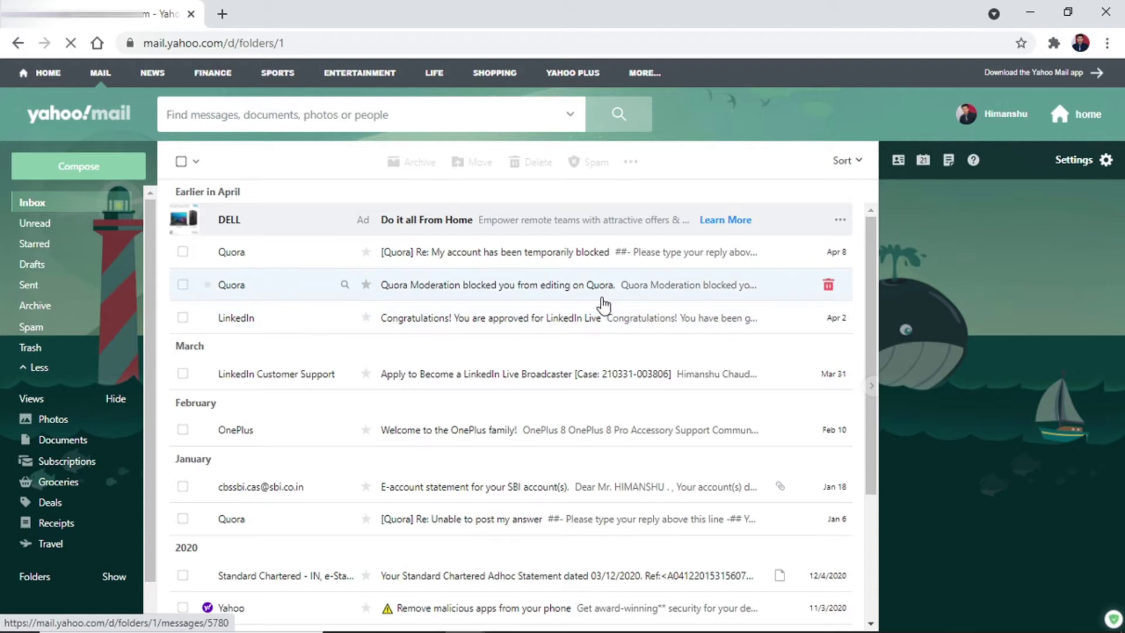
# Go via Account Info to Yahoo's Account Security page, where 2-Step Verification is off.
pyautogui.click(996, 113)
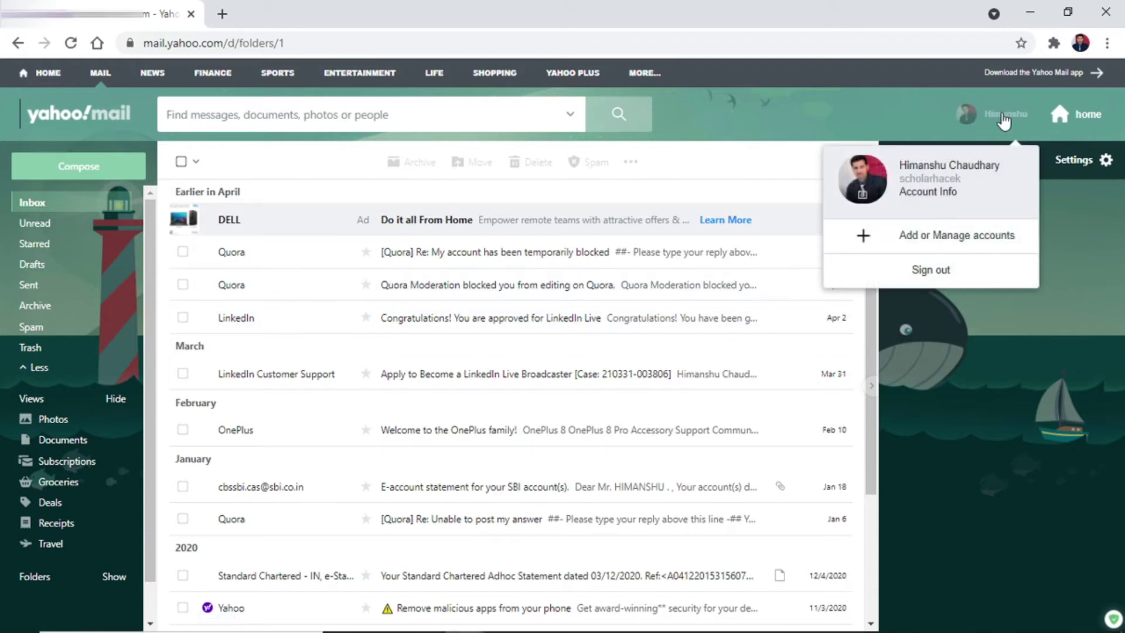
pyautogui.click(929, 199)
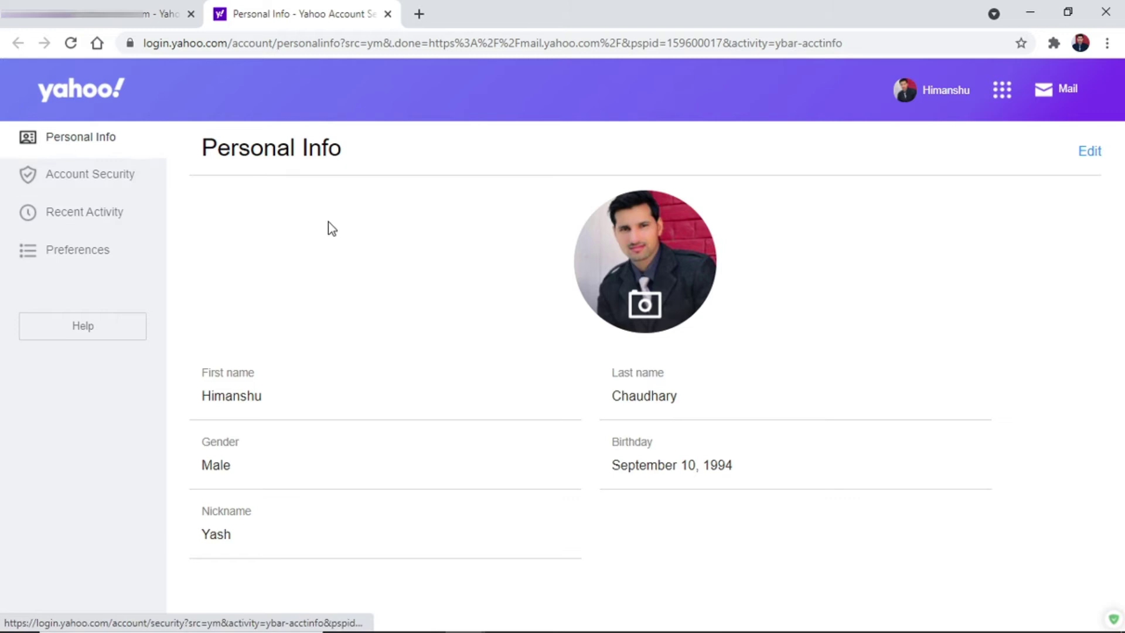
pyautogui.click(87, 182)
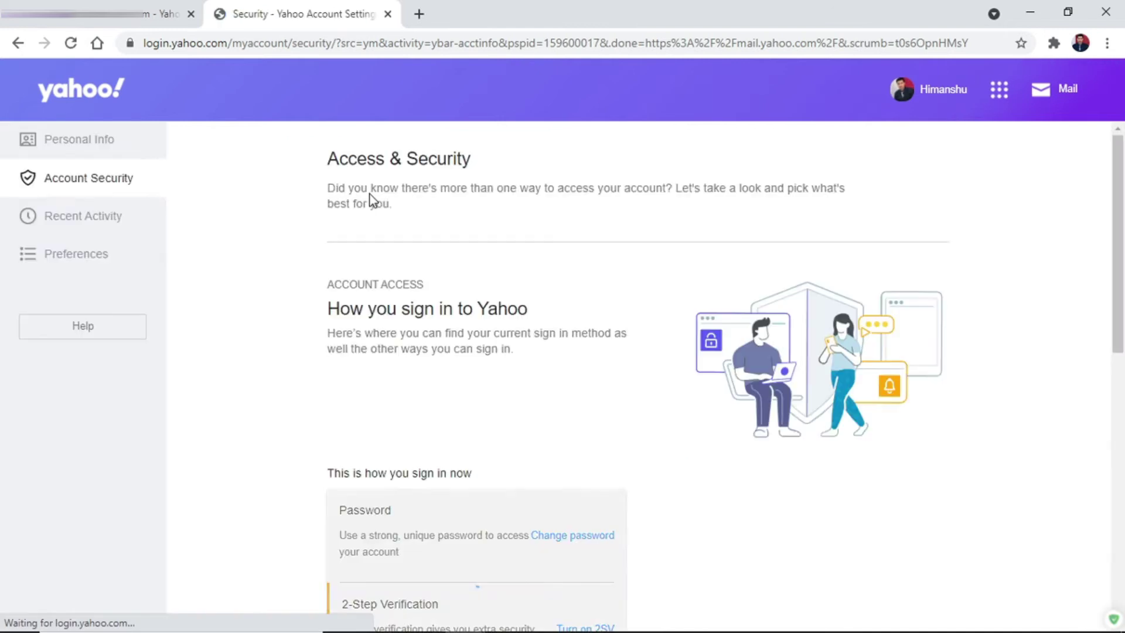
pyautogui.scroll(-2, 524, 330)
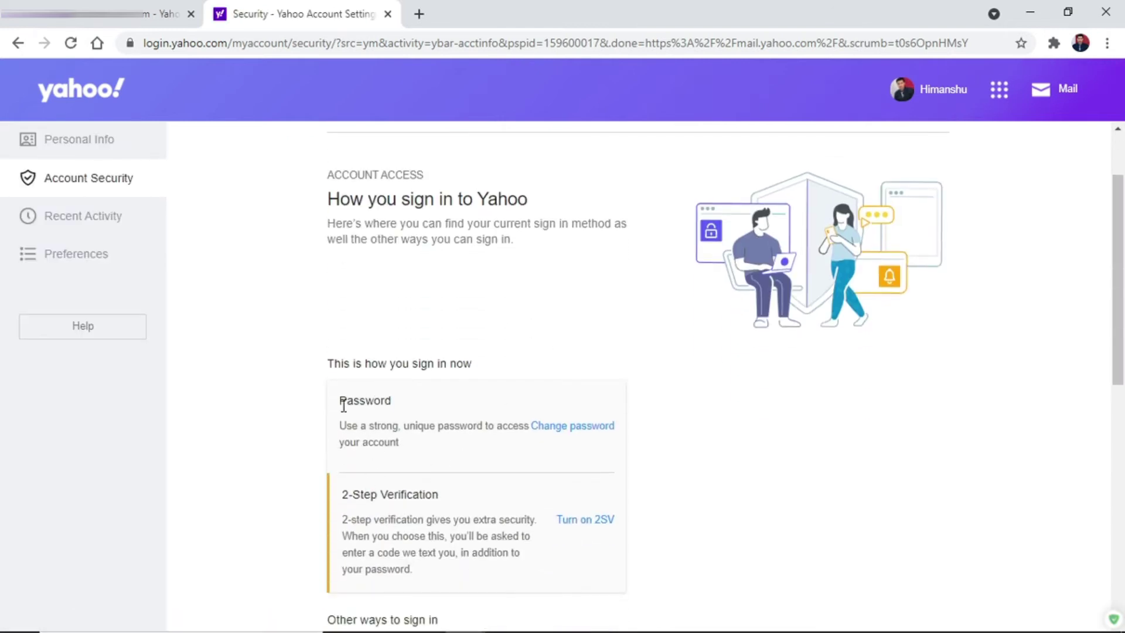
pyautogui.scroll(-2, 414, 463)
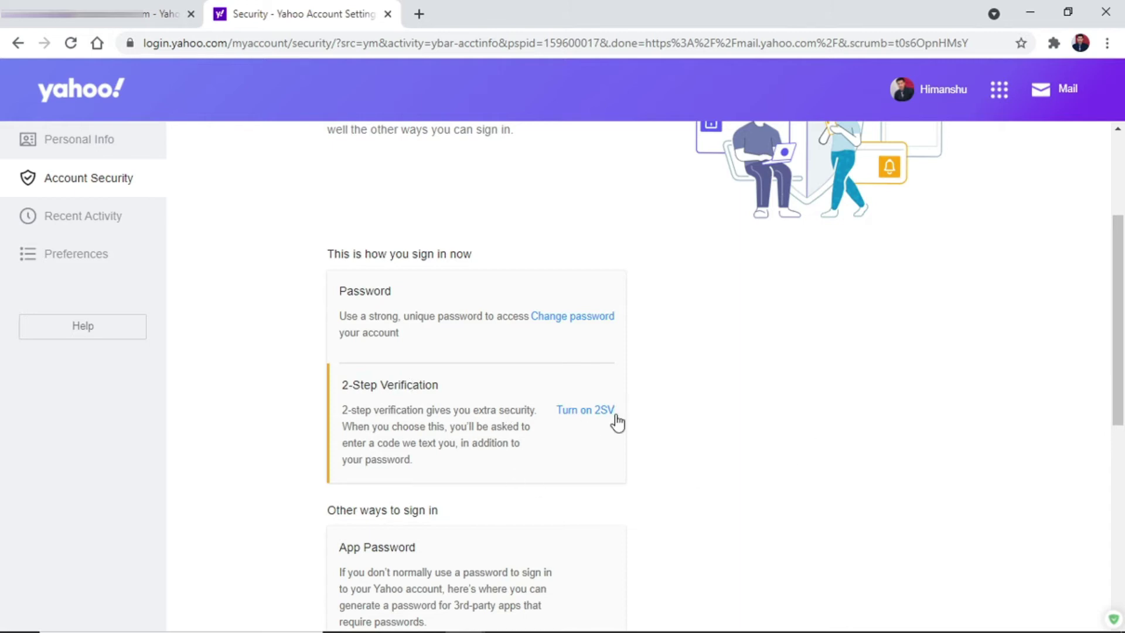
# Start Yahoo's 2-step verification setup and choose phone codes as the method.
pyautogui.click(583, 416)
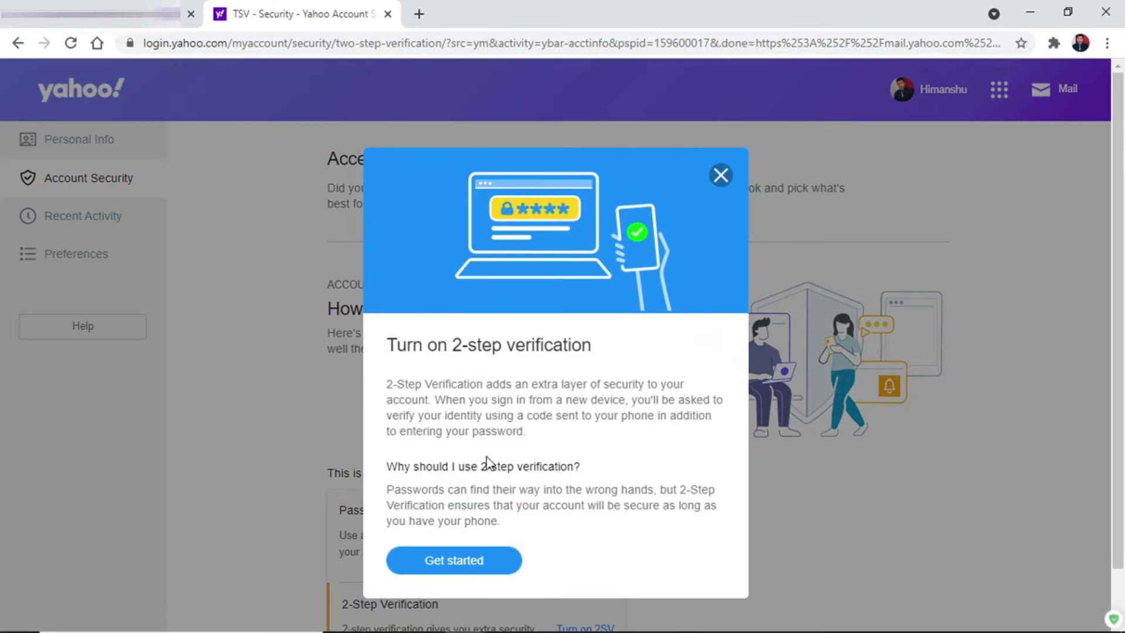
pyautogui.click(455, 562)
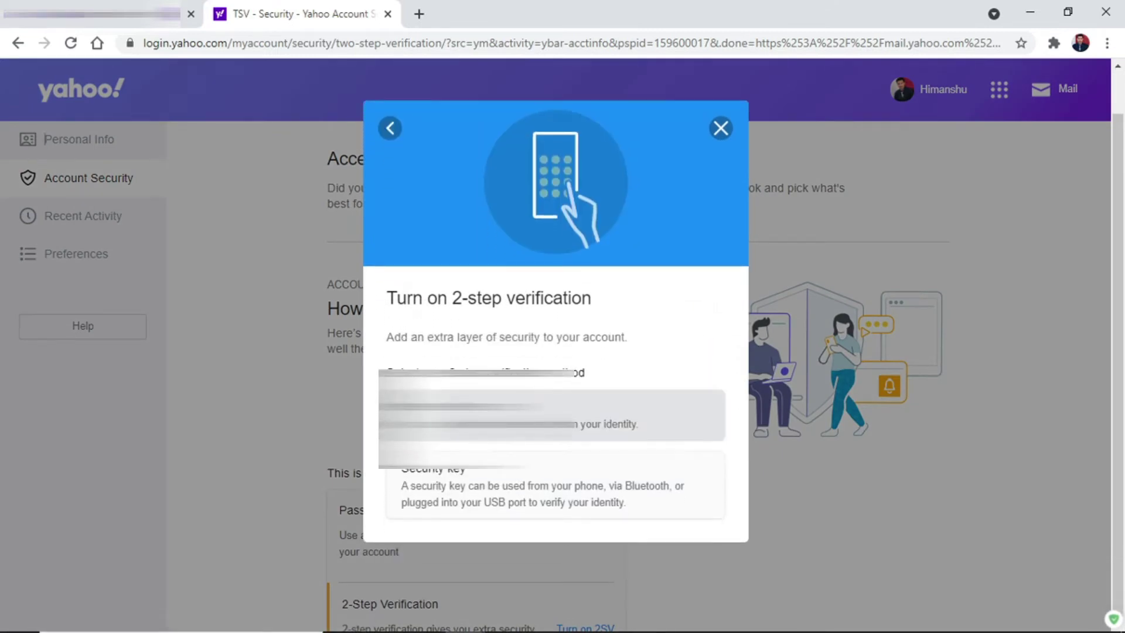
pyautogui.click(498, 413)
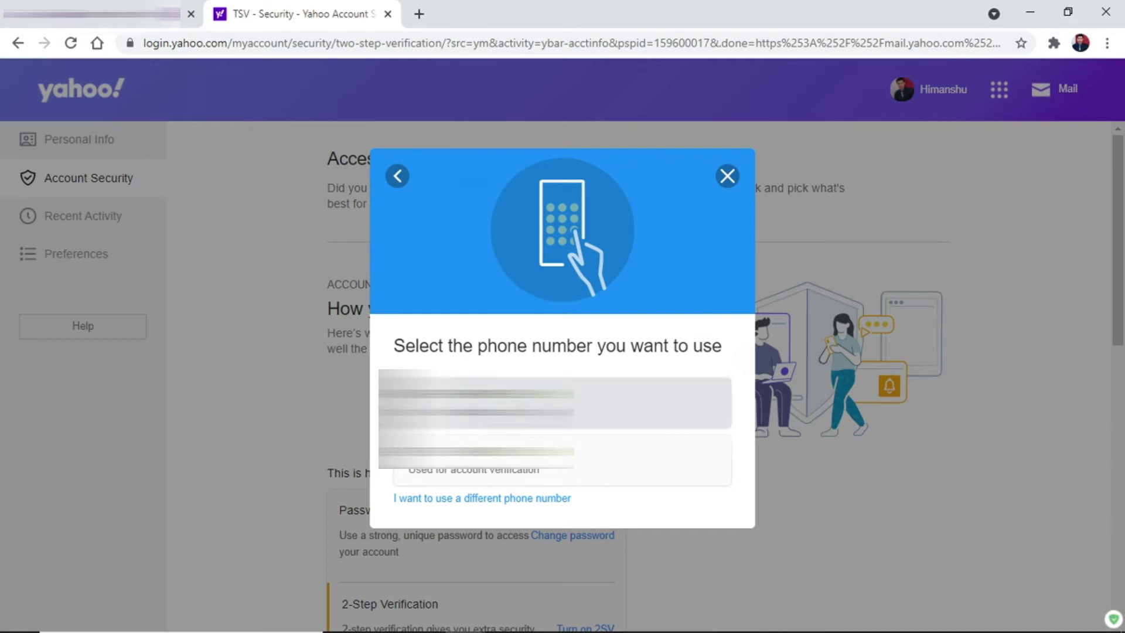
# Have a code texted to the first saved phone number and begin typing the received code.
pyautogui.click(480, 403)
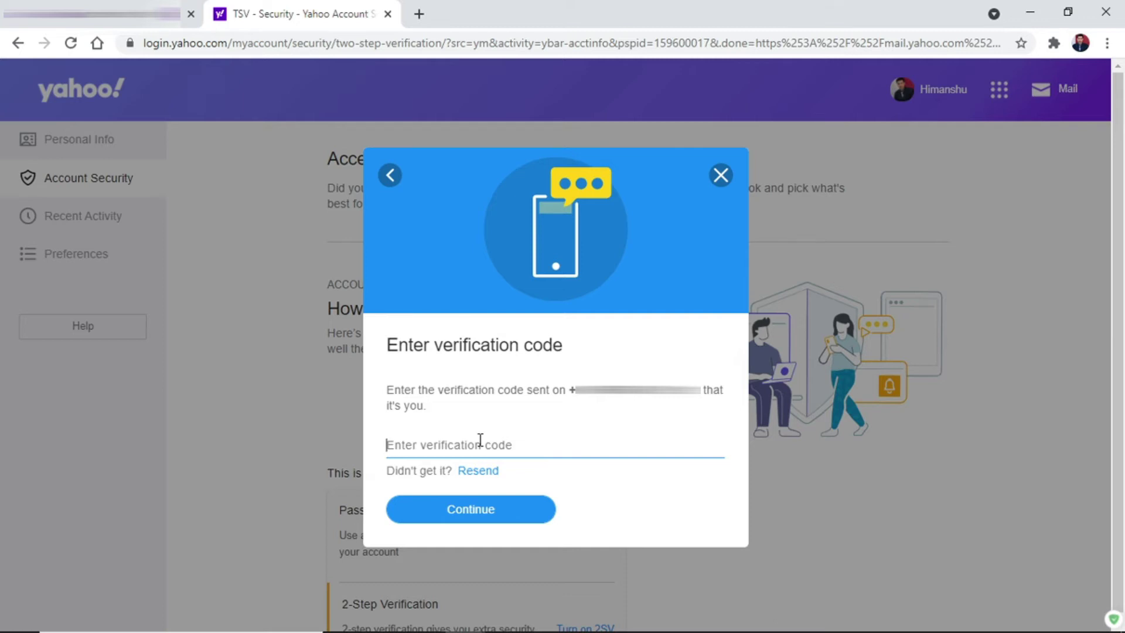
pyautogui.click(598, 398)
pyautogui.click(494, 440)
pyautogui.click(481, 471)
pyautogui.click(479, 446)
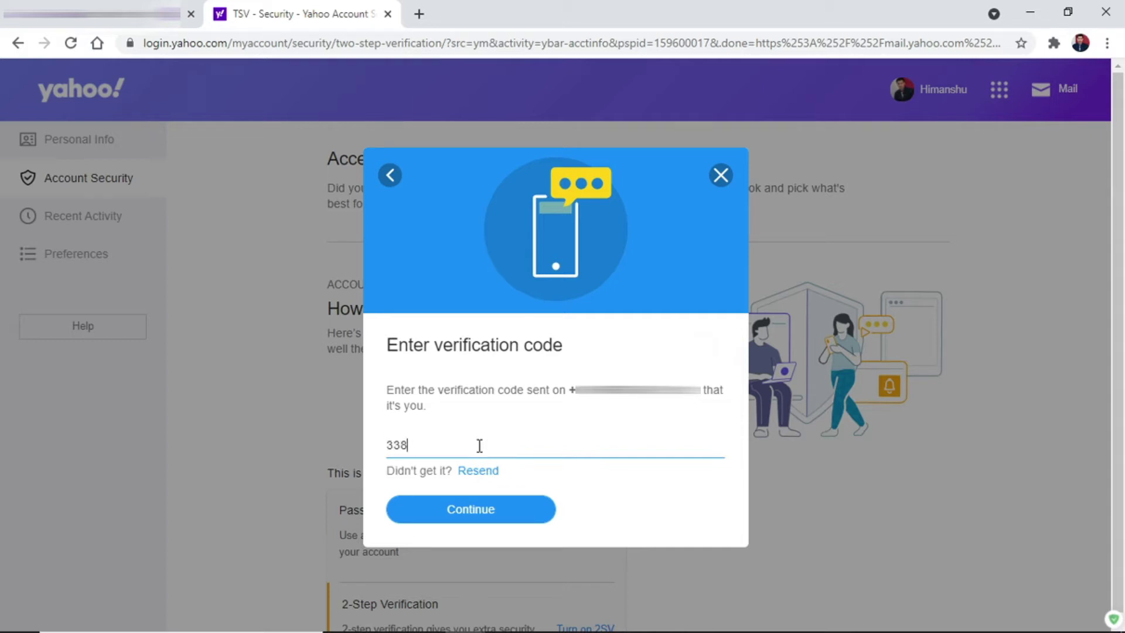
# Submit the verification code and check that Account Security lists 2-Step Verification as ON.
pyautogui.click(494, 518)
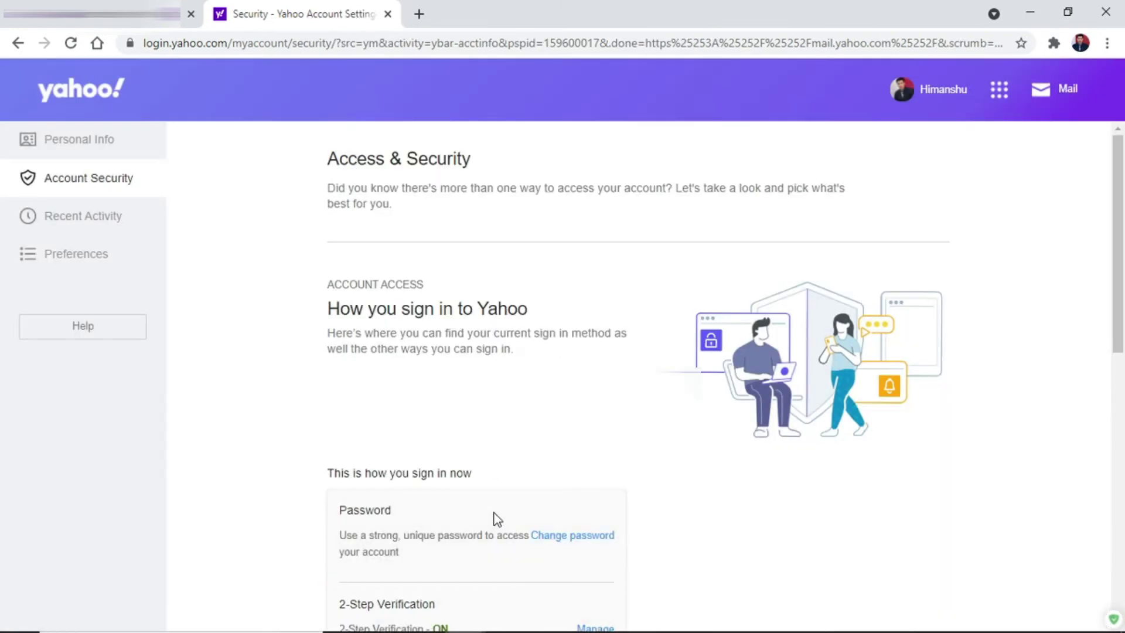
pyautogui.scroll(-2, 497, 519)
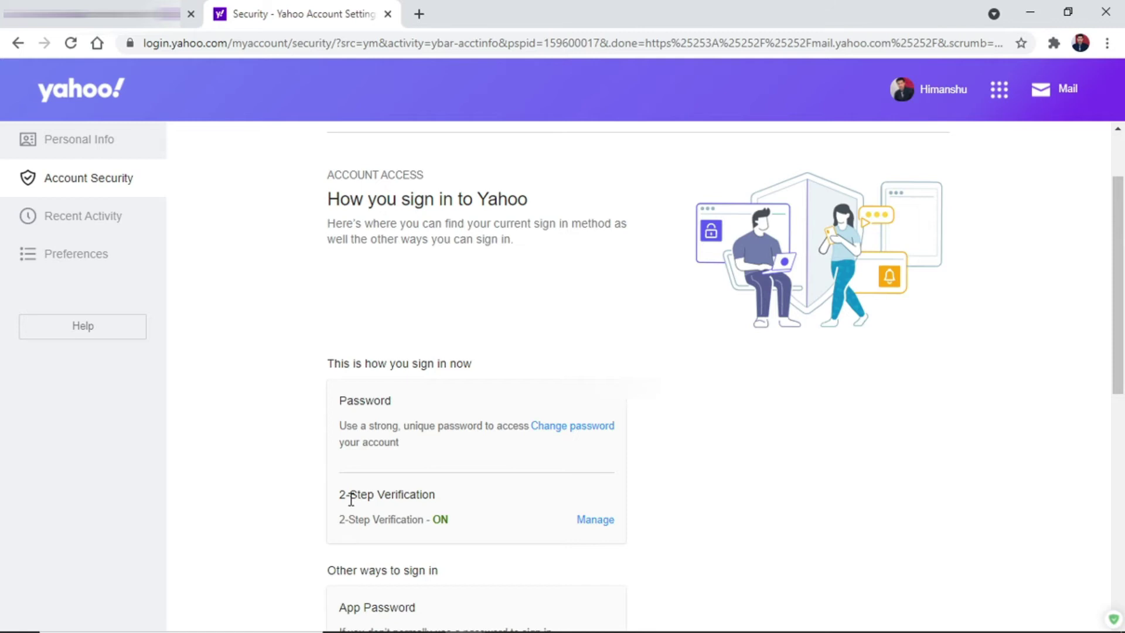
pyautogui.moveTo(354, 491); pyautogui.dragTo(384, 495)
pyautogui.click(405, 494)
pyautogui.press('Up')
pyautogui.press('Up')
pyautogui.press('Up')
pyautogui.scroll(-5, 776, 431)
pyautogui.scroll(4, 782, 433)
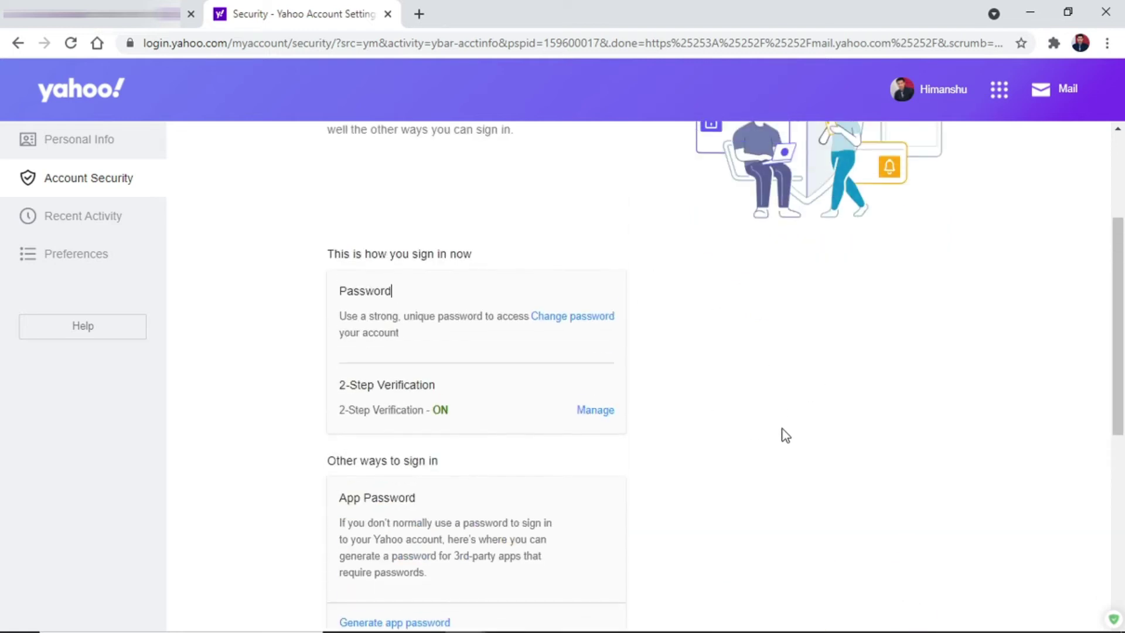
pyautogui.scroll(-2, 785, 436)
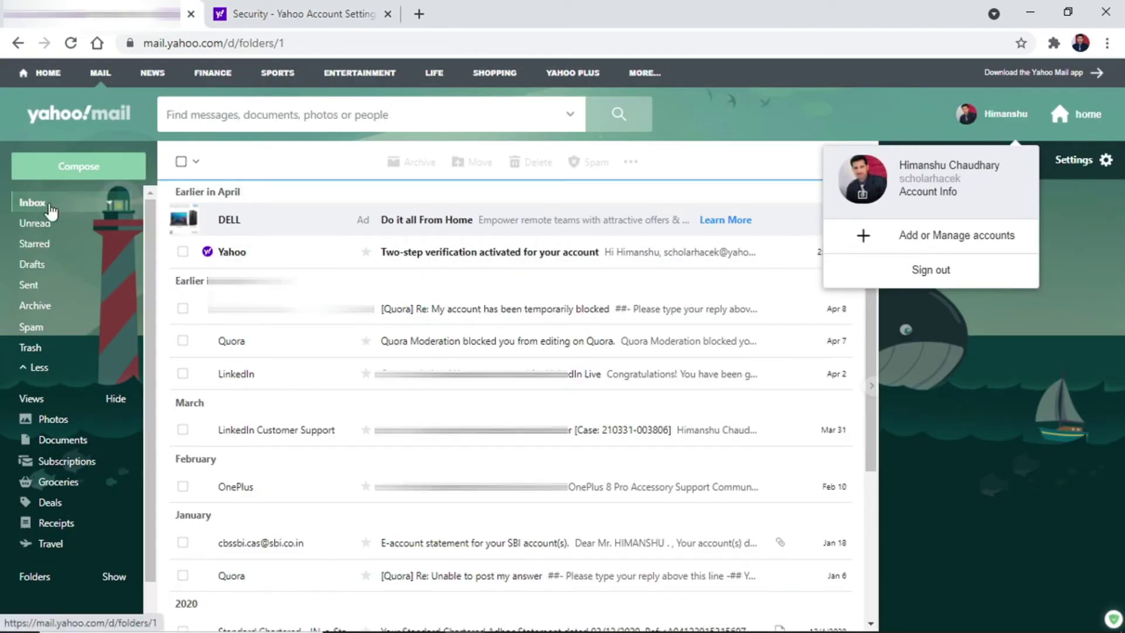
# Read the 'Two-step verification activated' email, then switch back to the Account Security page.
pyautogui.click(500, 255)
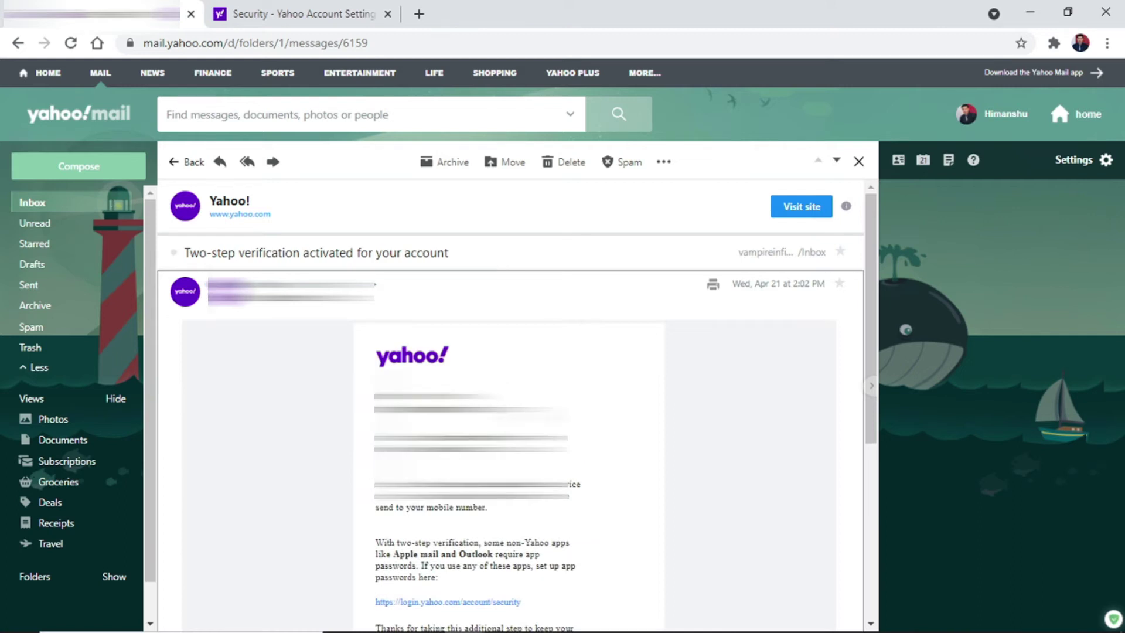
pyautogui.scroll(-10, 517, 404)
pyautogui.scroll(10, 517, 405)
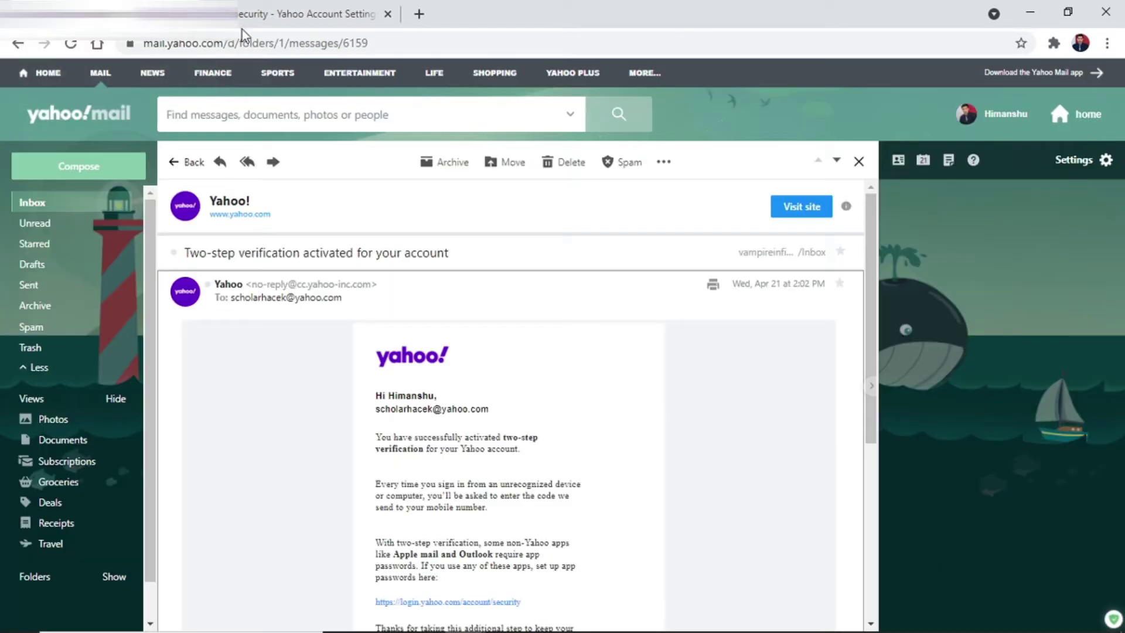
pyautogui.hotkey('alt', 'Tab')
pyautogui.hotkey('alt', 'Tab')
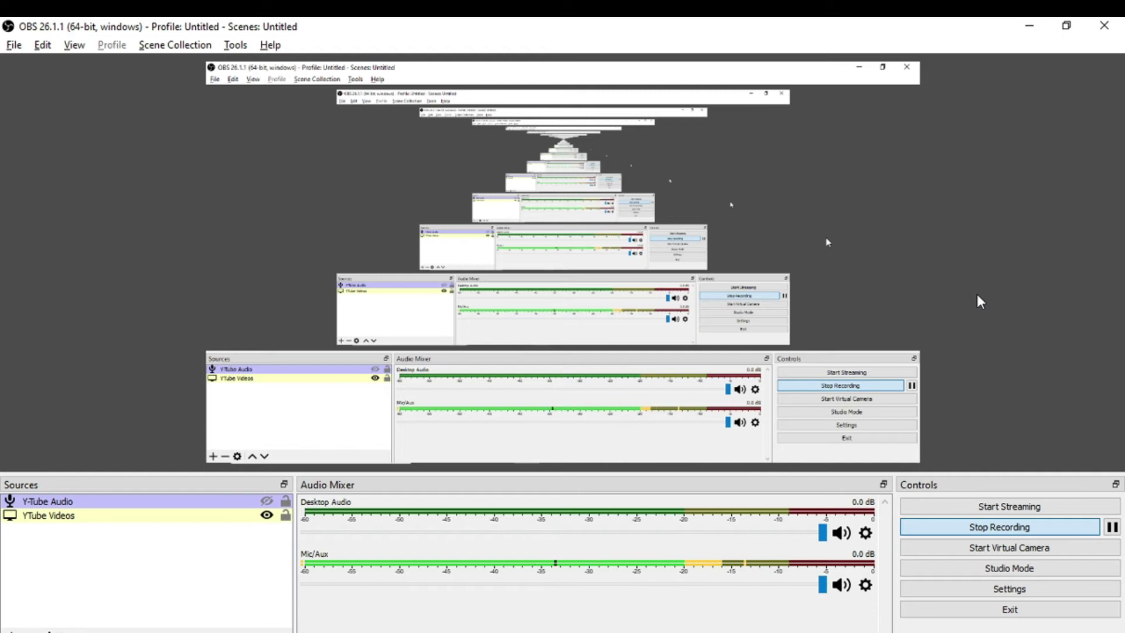
# Launch Chrome from Run, navigate to the Zoho Mail sign-in page, and focus the email field.
pyautogui.press('super+r')
pyautogui.write('chrome')
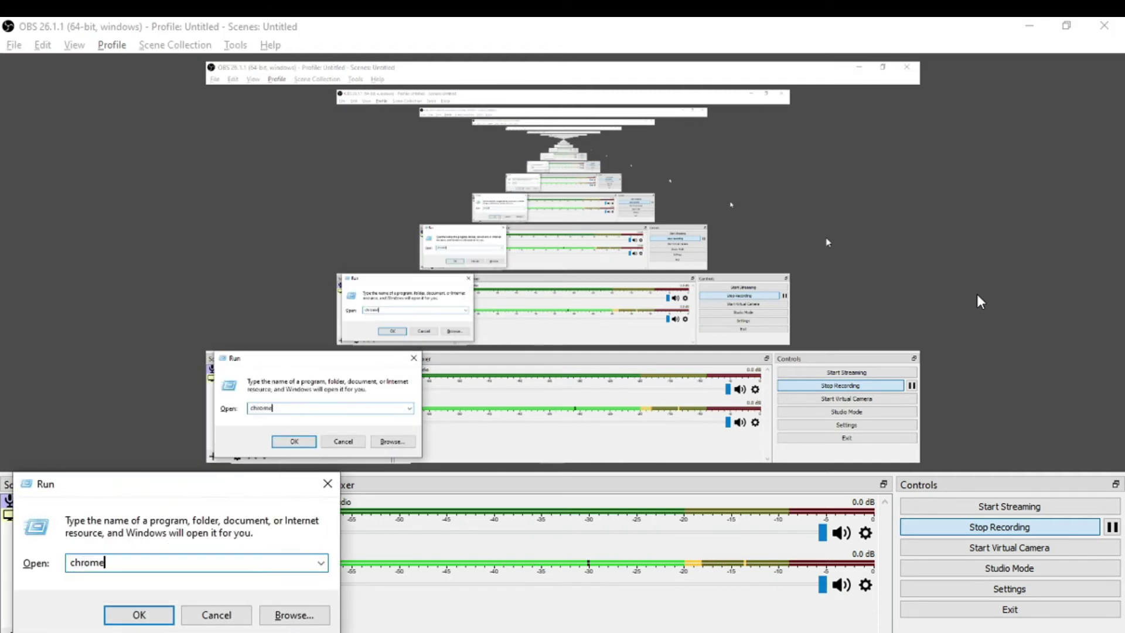
pyautogui.press('Return')
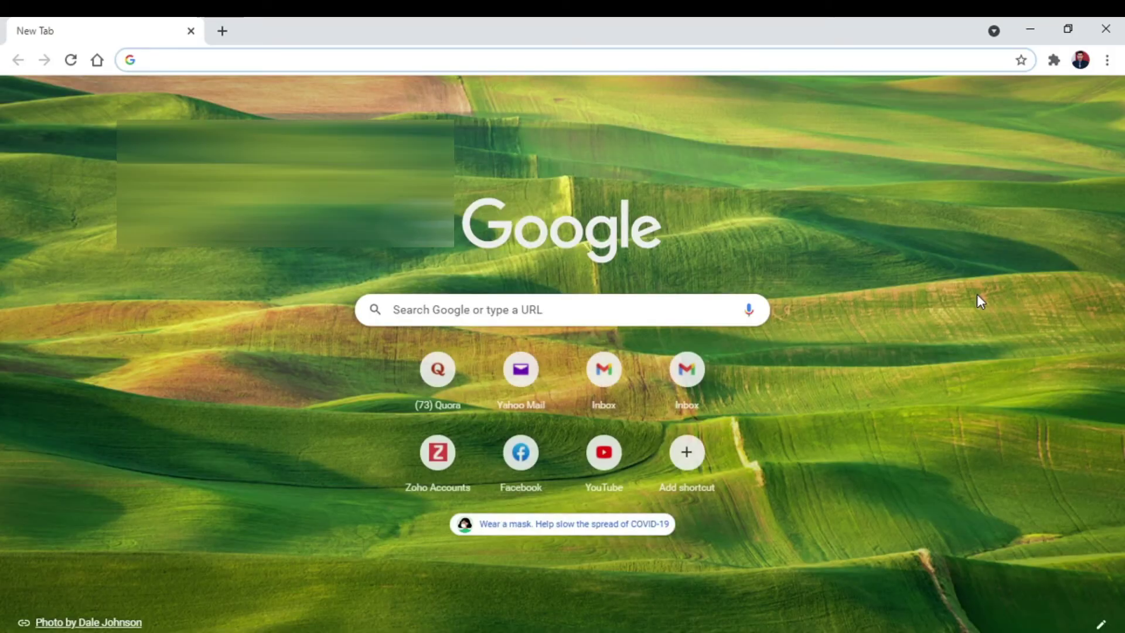
pyautogui.write('mail.google.com/mail/u/0/#inbox')
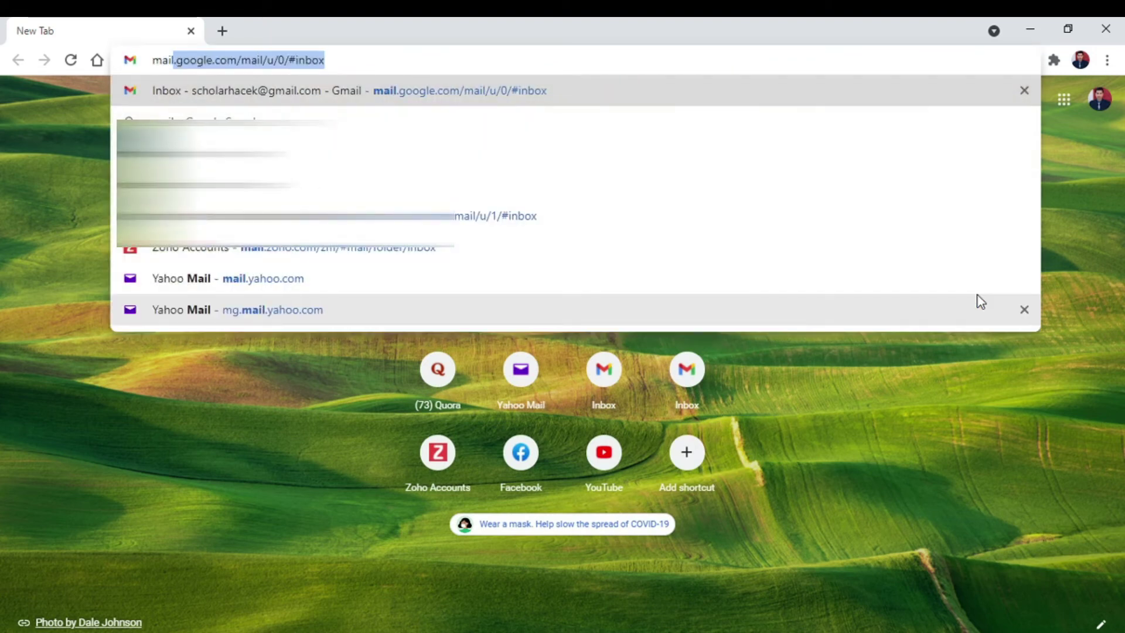
pyautogui.press('Up')
pyautogui.press('Up')
pyautogui.press('Up')
pyautogui.press('Up')
pyautogui.press('Down')
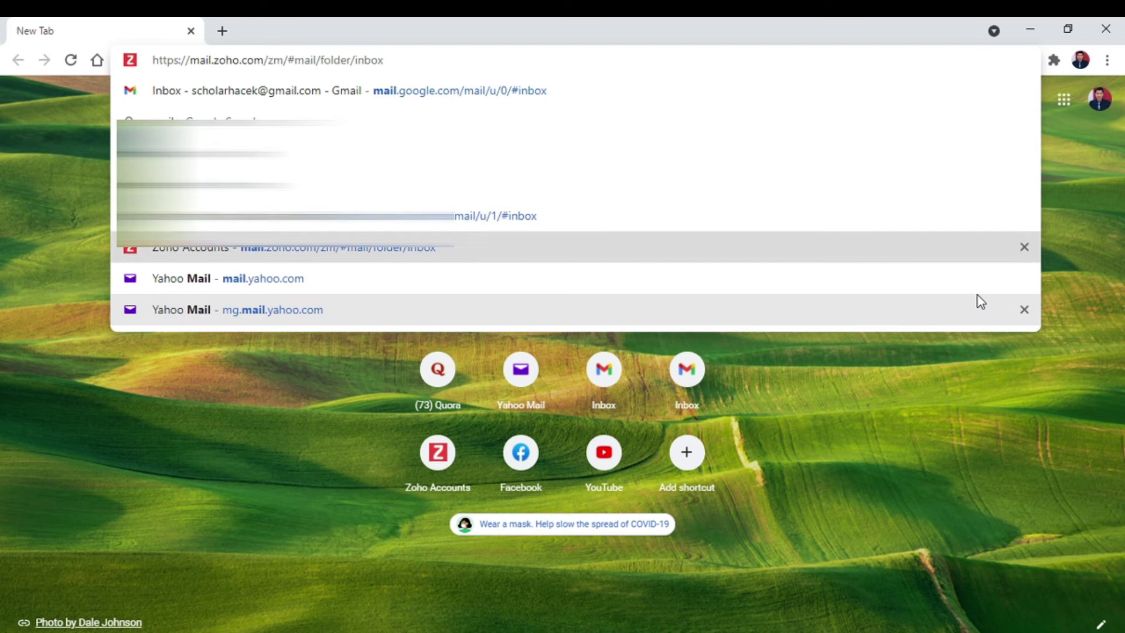
pyautogui.press('Return')
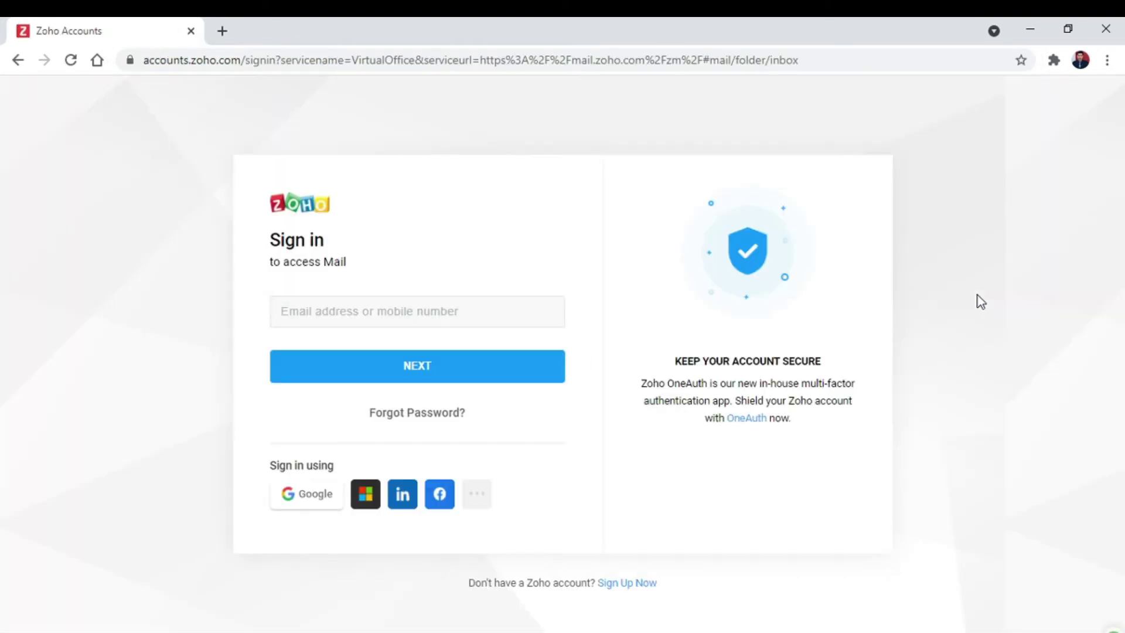
pyautogui.click(430, 321)
# Sign in to Zoho Mail with the saved address and open My Account settings from the avatar menu.
pyautogui.click(554, 443)
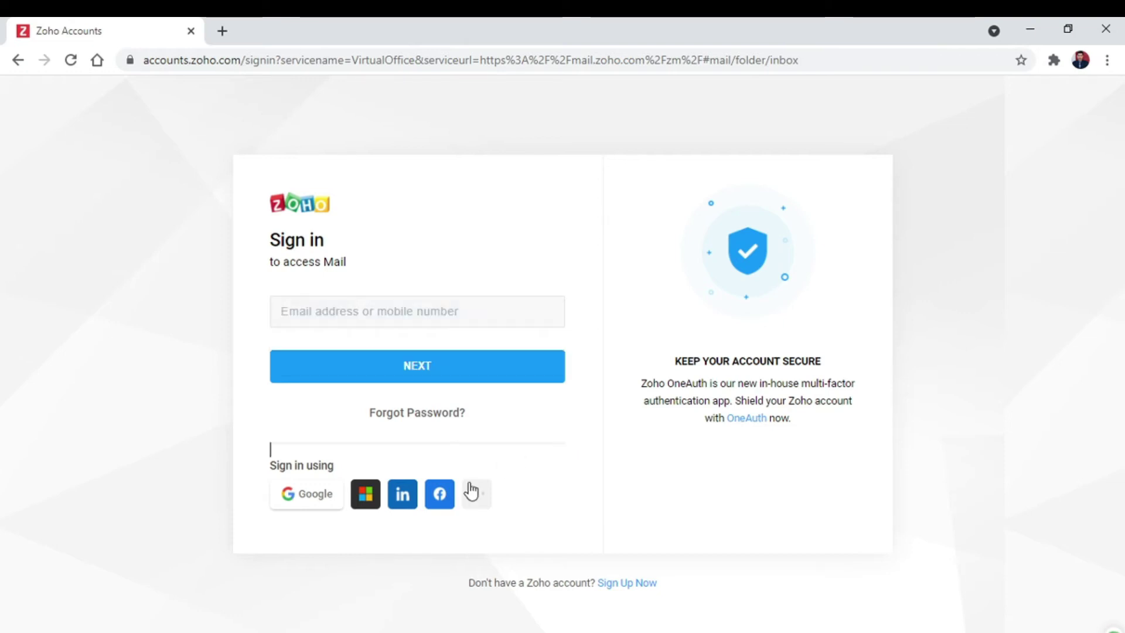
pyautogui.click(434, 309)
pyautogui.click(420, 351)
pyautogui.click(446, 368)
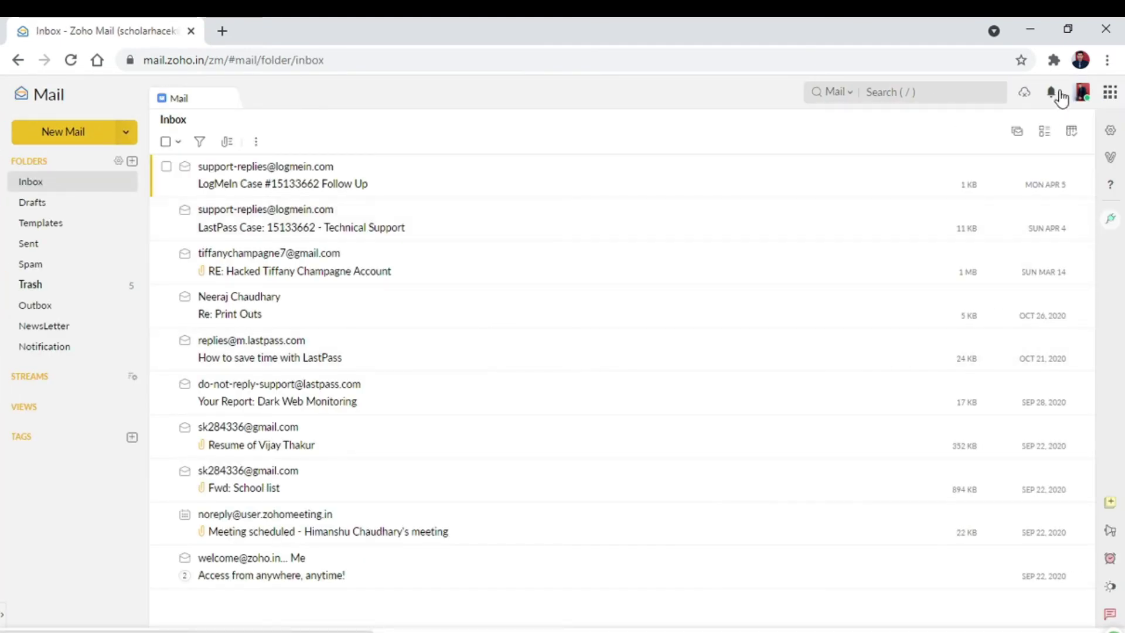
pyautogui.click(1082, 93)
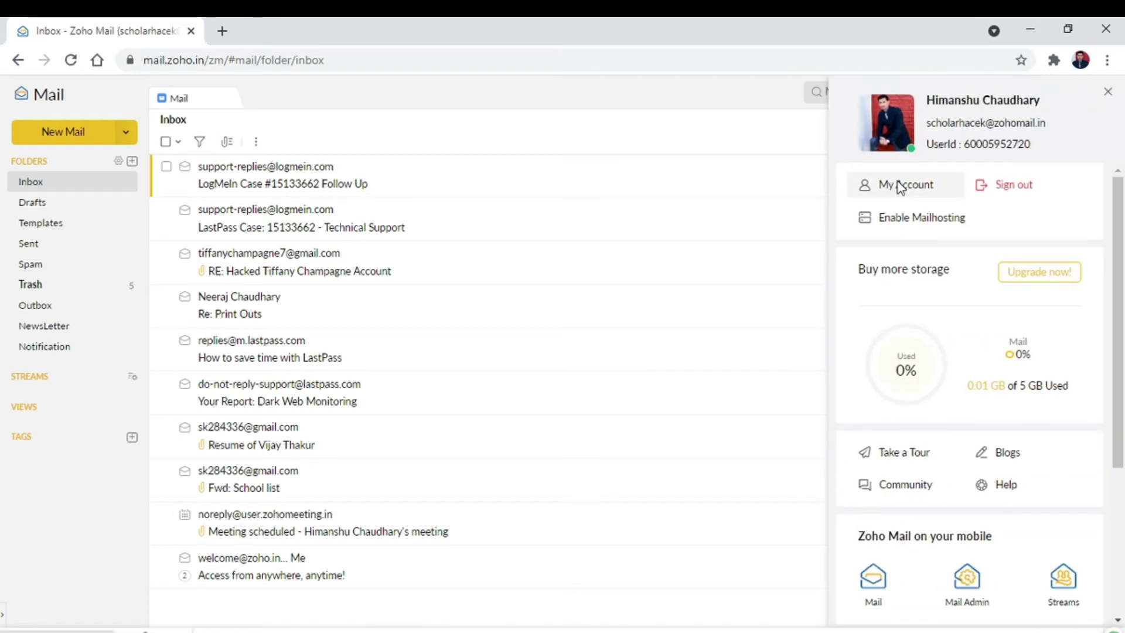
pyautogui.click(900, 187)
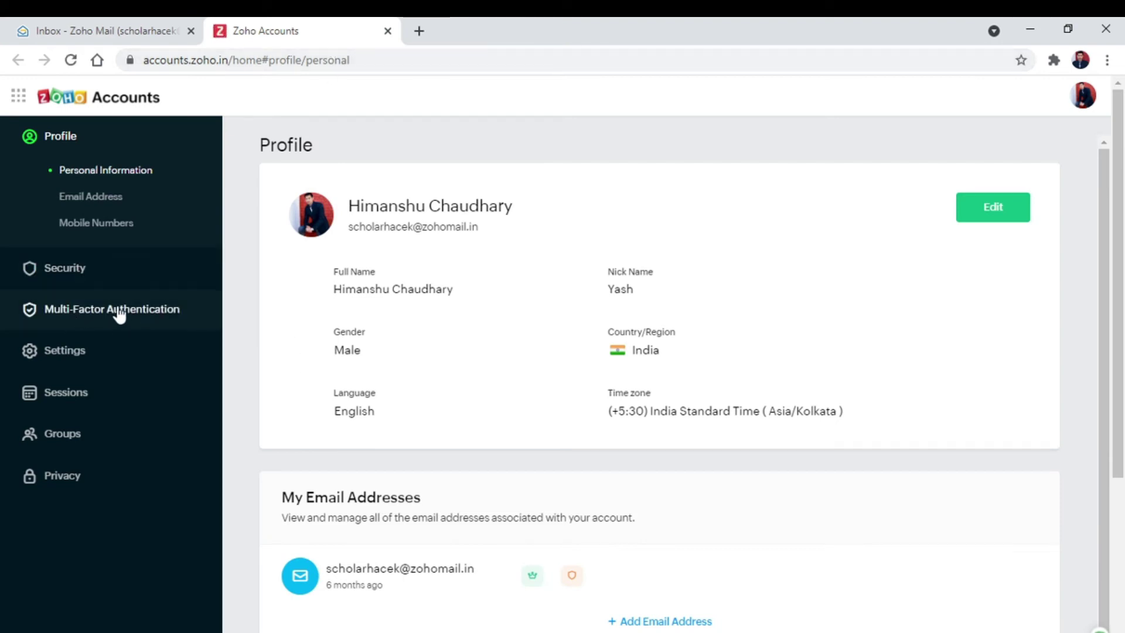
# Open Zoho's Multi-Factor Authentication settings and start Mobile-based OTP setup.
pyautogui.click(96, 315)
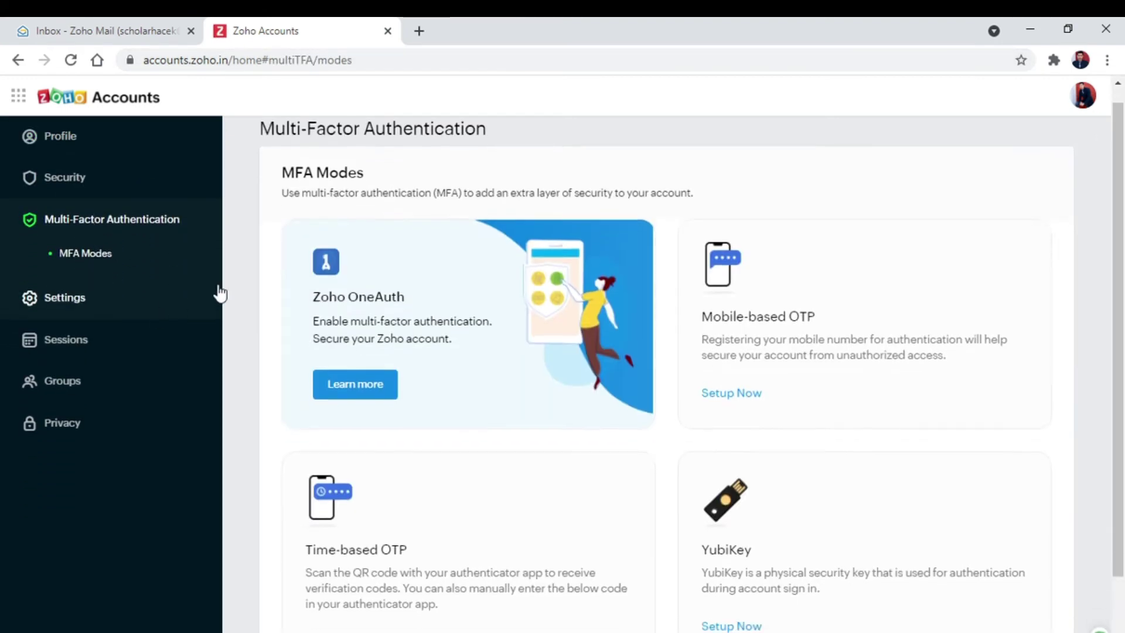
pyautogui.scroll(-2, 684, 392)
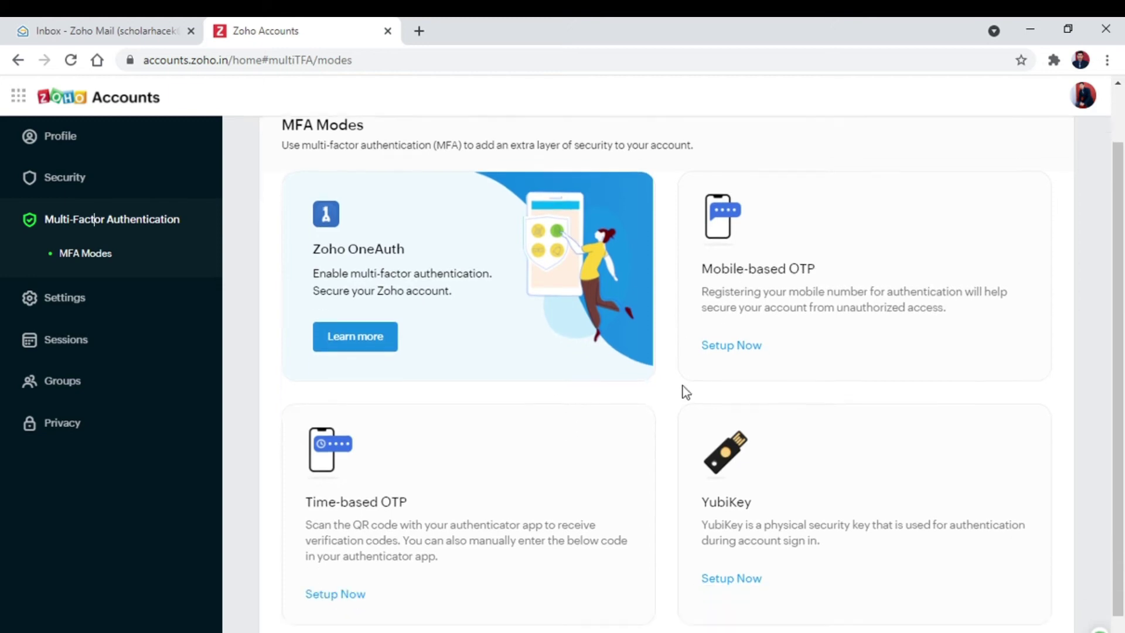
pyautogui.moveTo(728, 248); pyautogui.dragTo(781, 253)
pyautogui.click(807, 246)
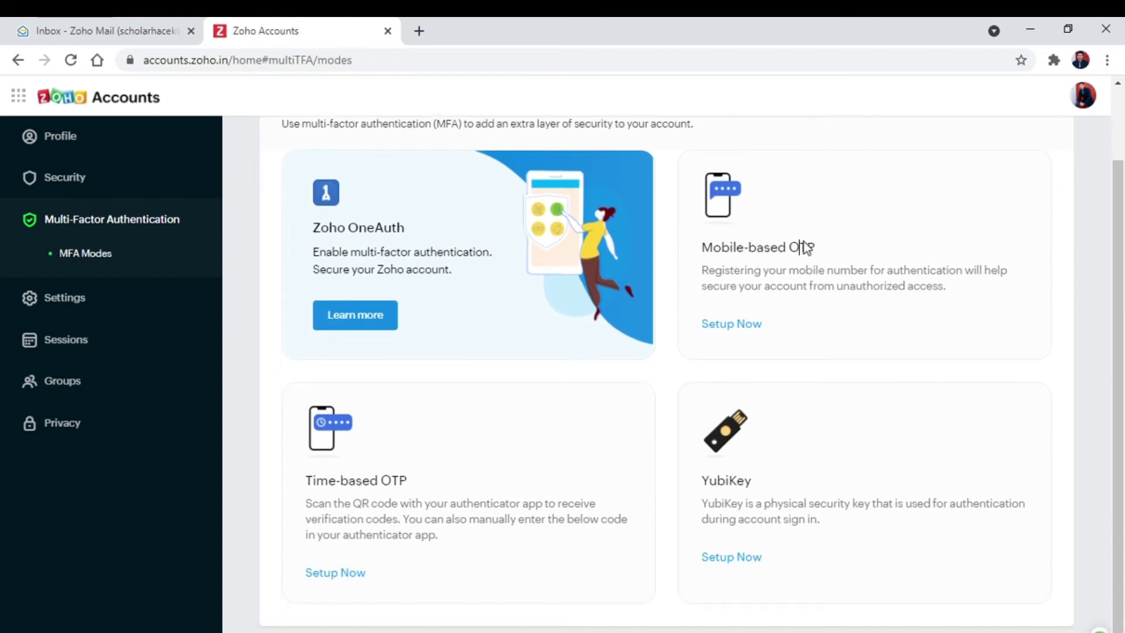
pyautogui.click(729, 330)
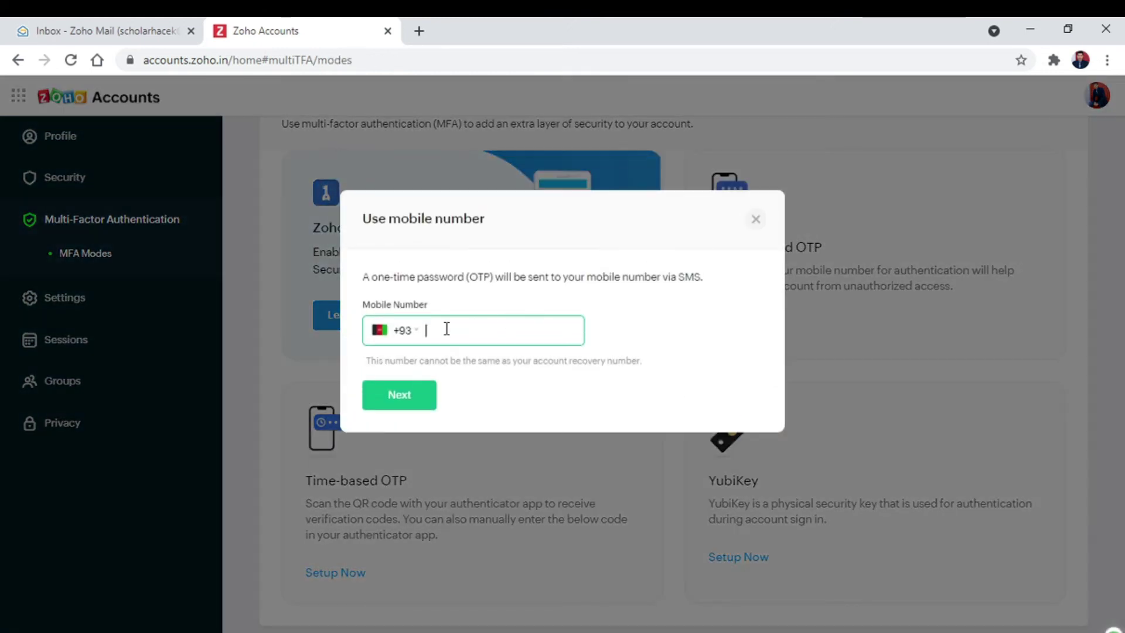
# Choose India as the country, send an OTP to the phone number, and verify the SMS code.
pyautogui.click(402, 337)
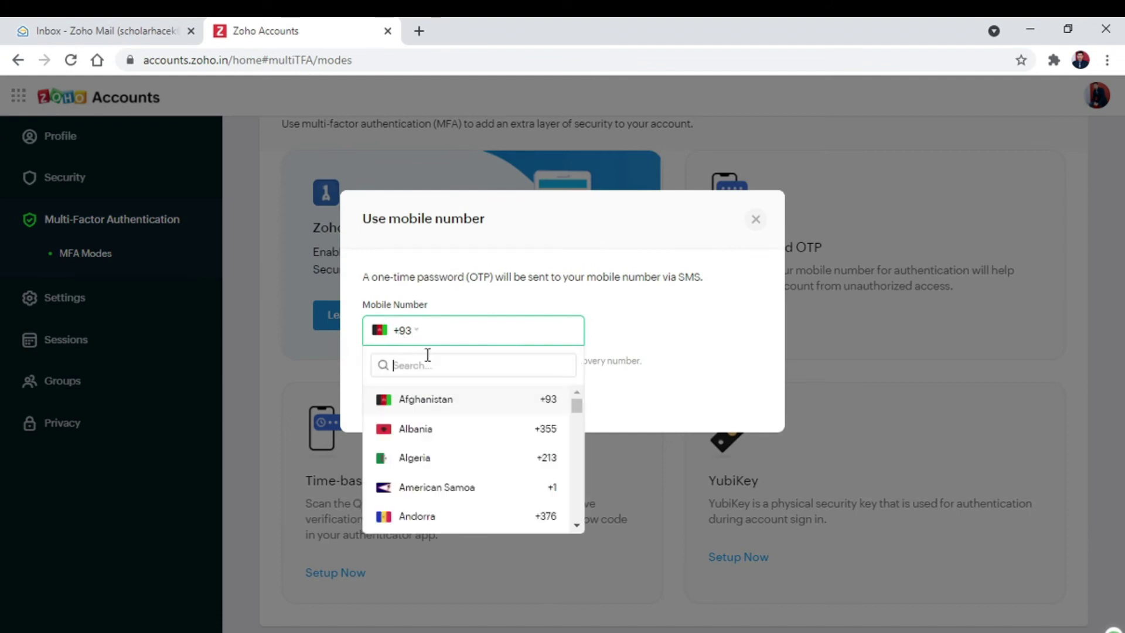
pyautogui.write('india')
pyautogui.click(456, 411)
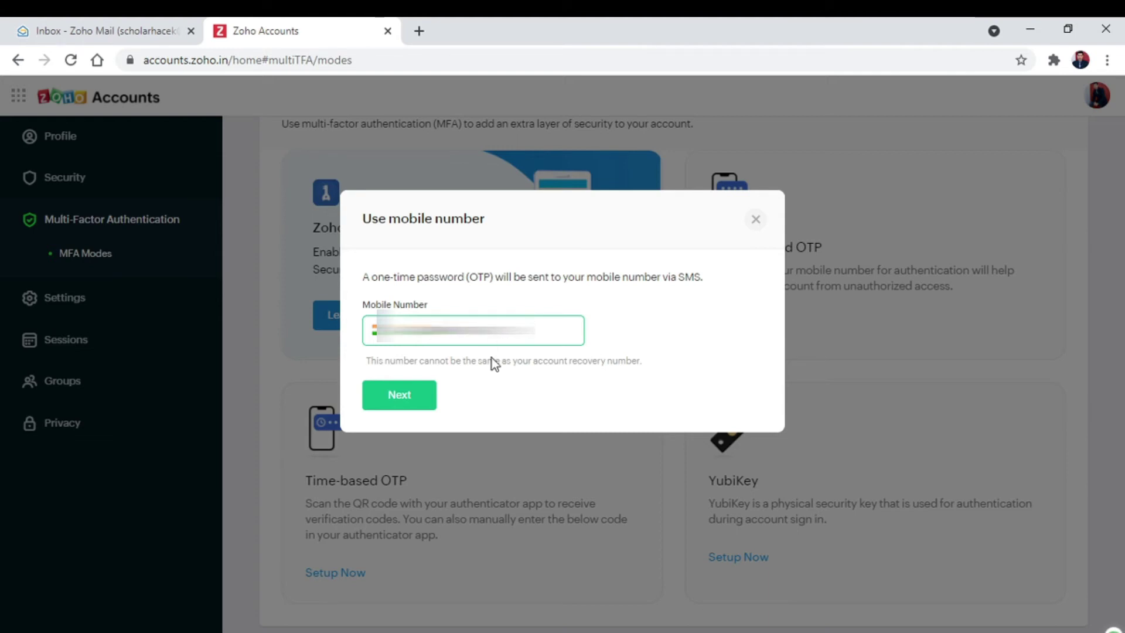
pyautogui.click(402, 400)
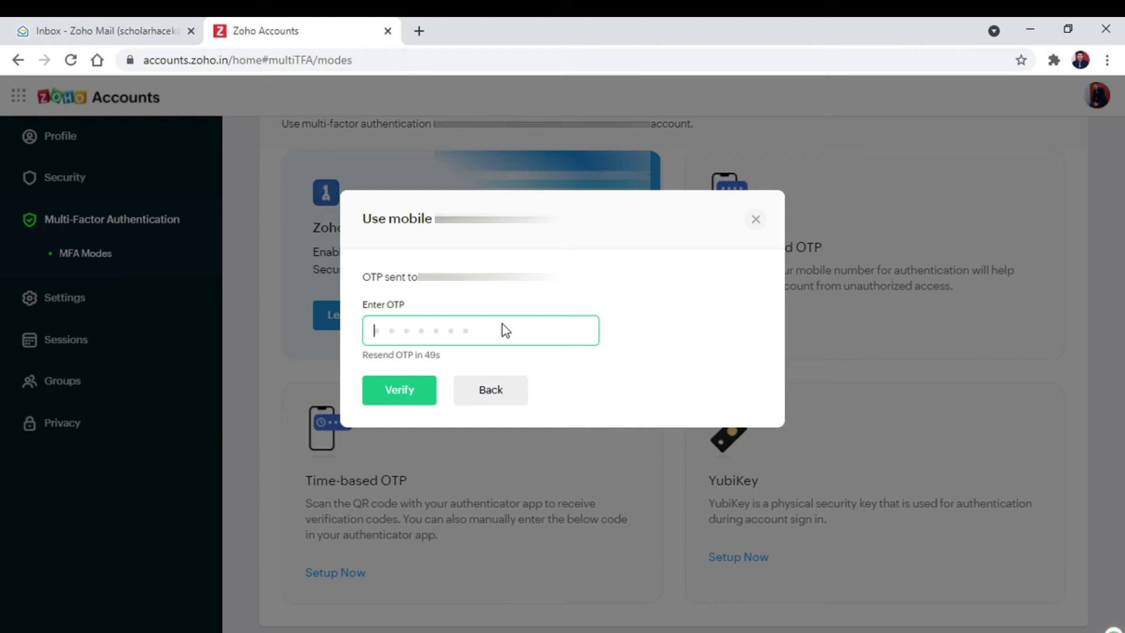
pyautogui.click(397, 394)
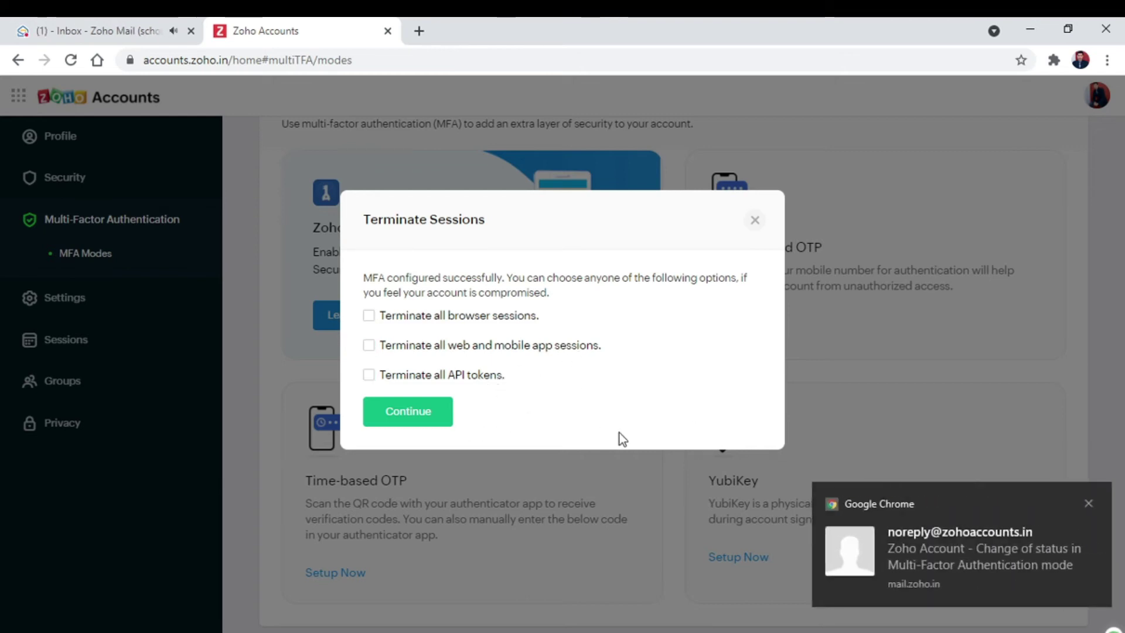
# Keep existing sessions, dismiss the backup codes, try adding an India backup phone, then close that dialog.
pyautogui.click(419, 414)
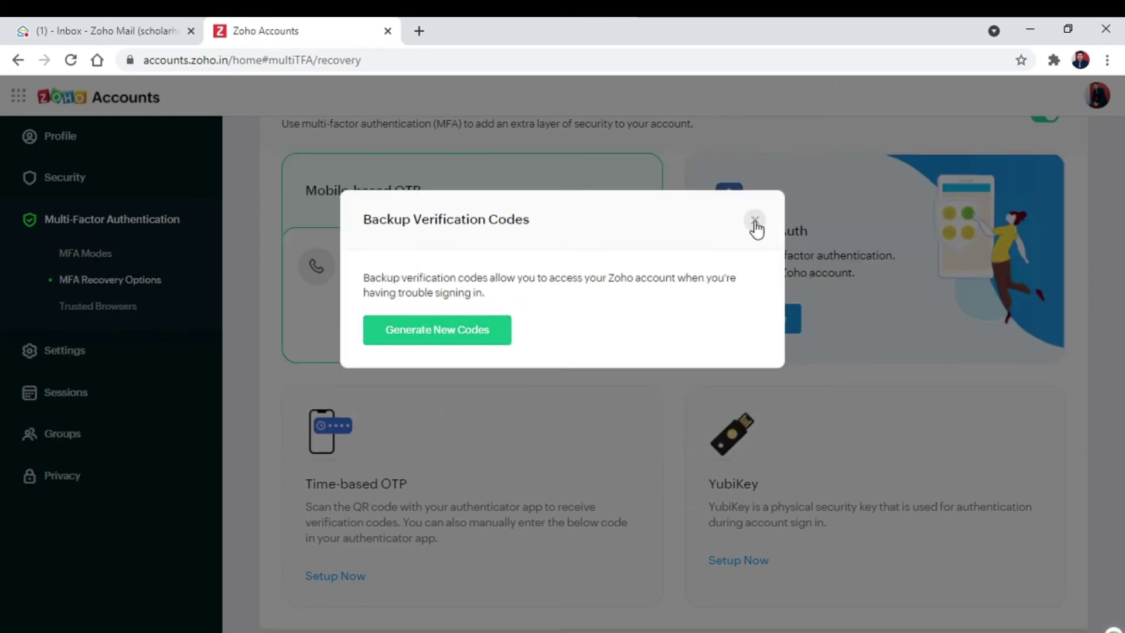
pyautogui.click(760, 222)
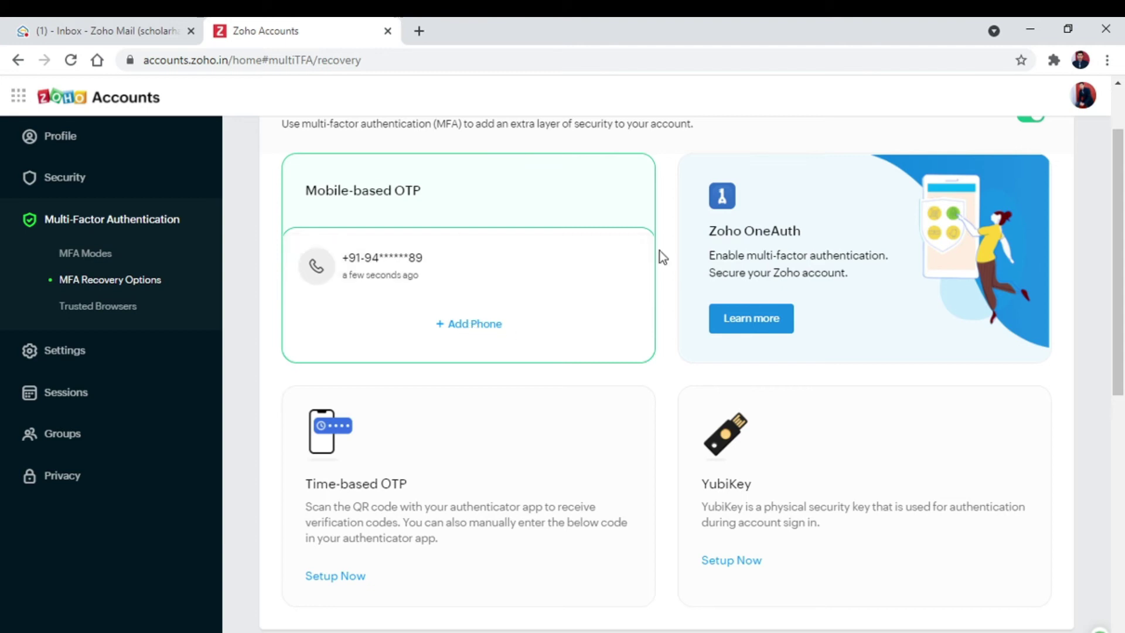
pyautogui.click(470, 325)
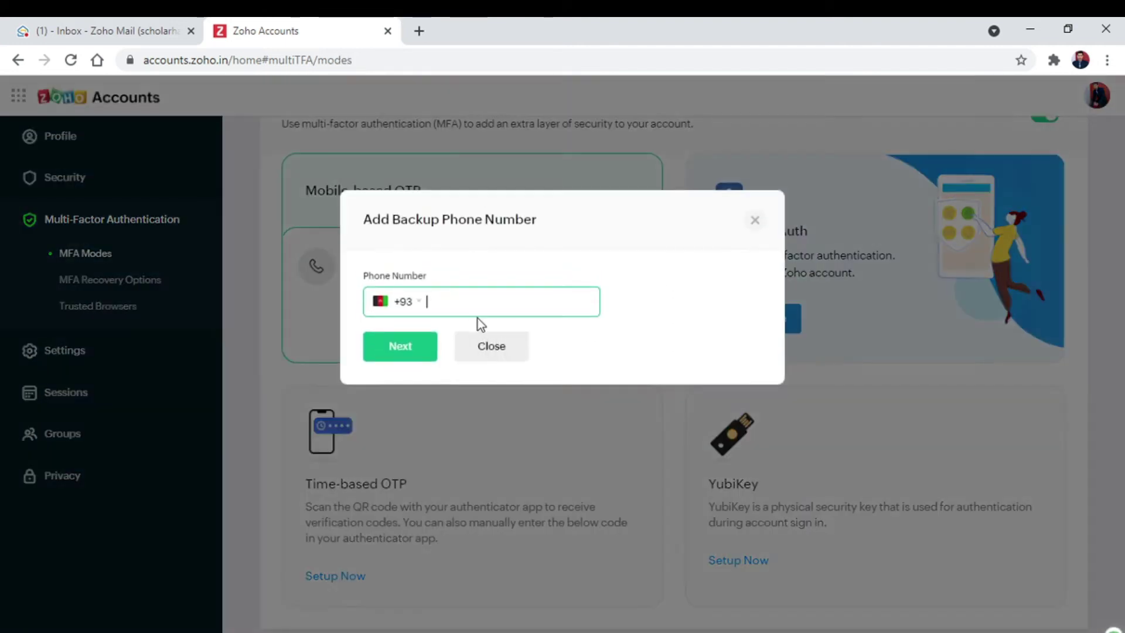
pyautogui.click(395, 304)
pyautogui.write('india')
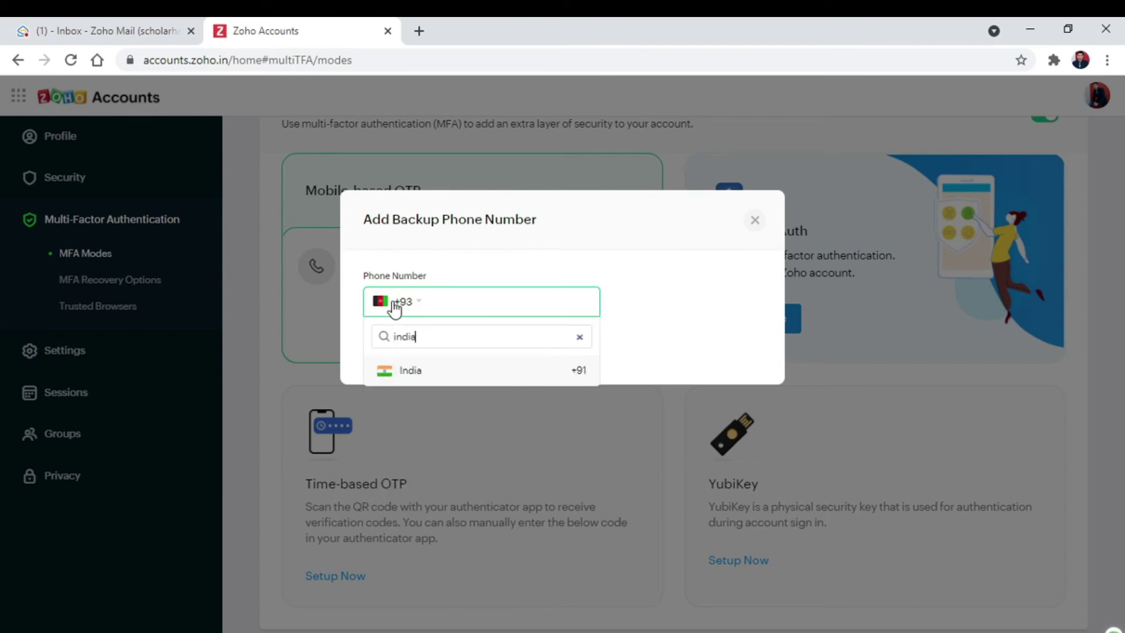
pyautogui.click(442, 378)
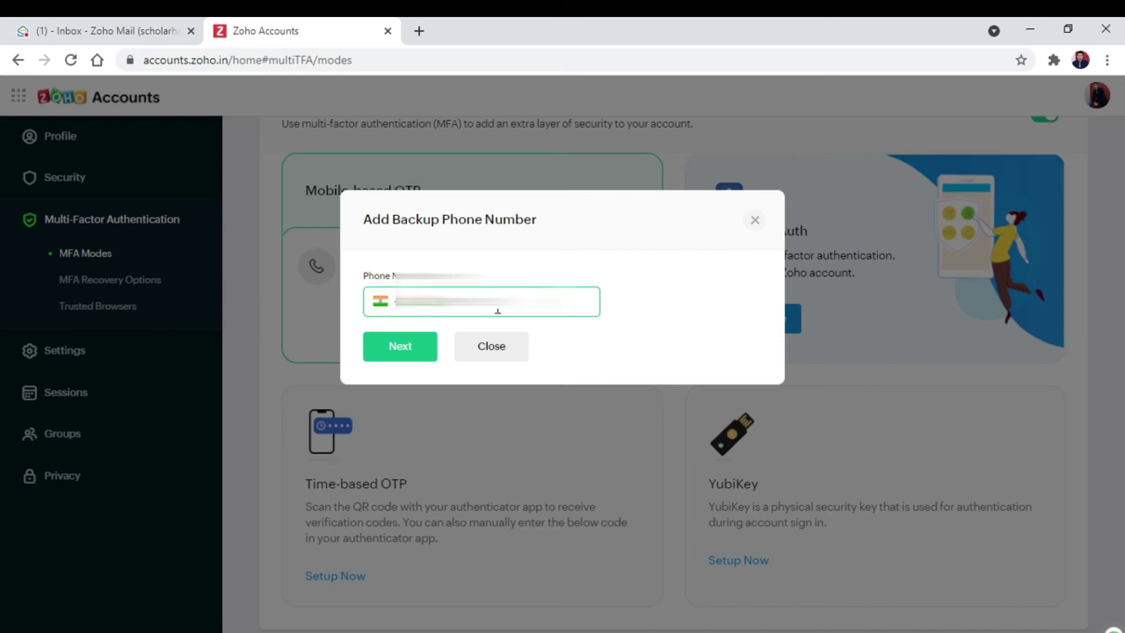
pyautogui.click(402, 347)
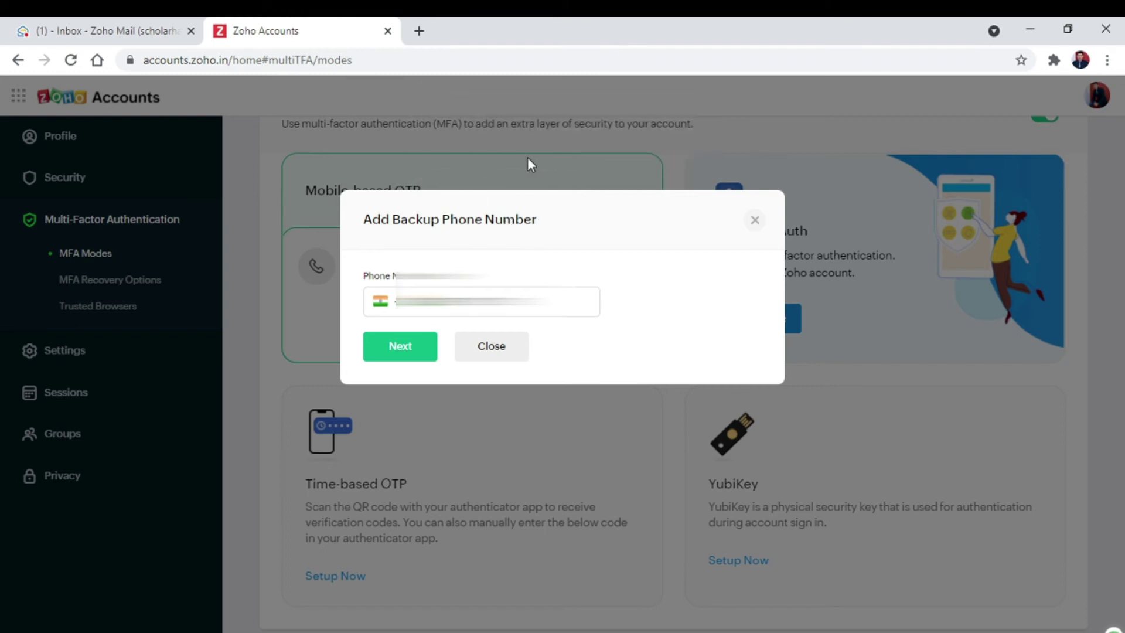
pyautogui.click(522, 312)
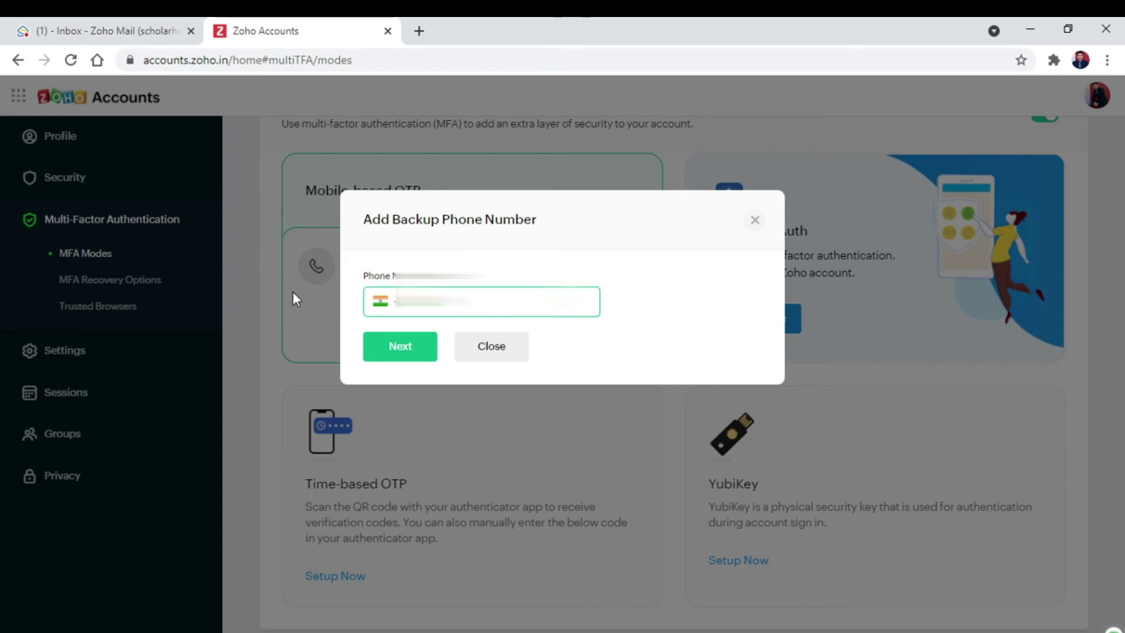
pyautogui.click(513, 349)
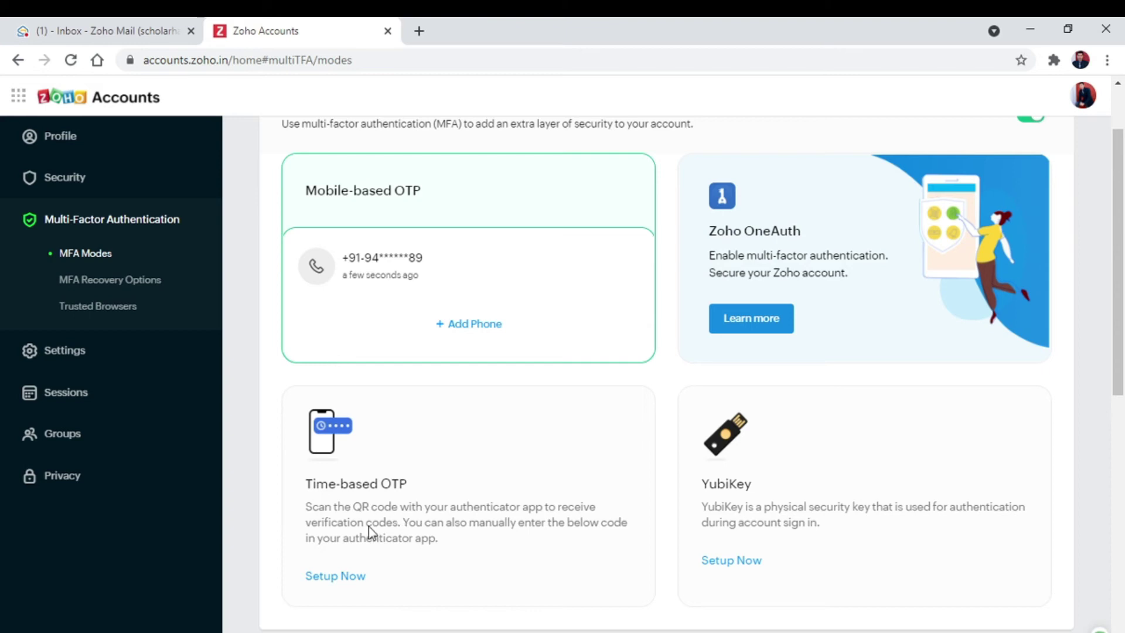
# Launch Chrome, open an incognito window, and go to login.live.com.
pyautogui.click(505, 625)
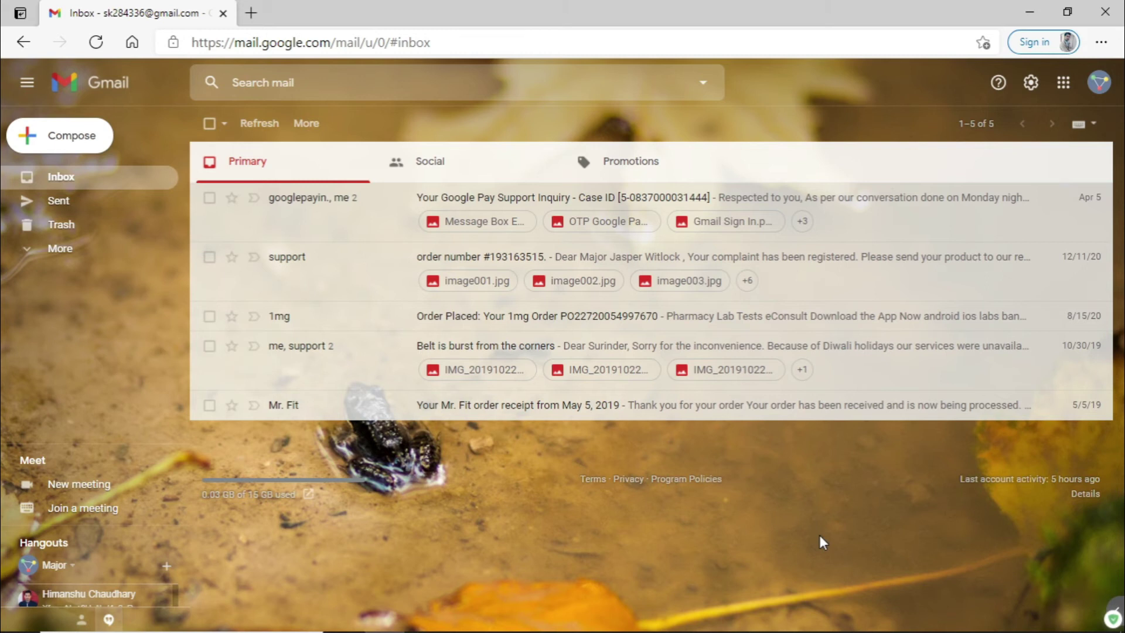
pyautogui.press('super+r')
pyautogui.write('chro')
pyautogui.press('Return')
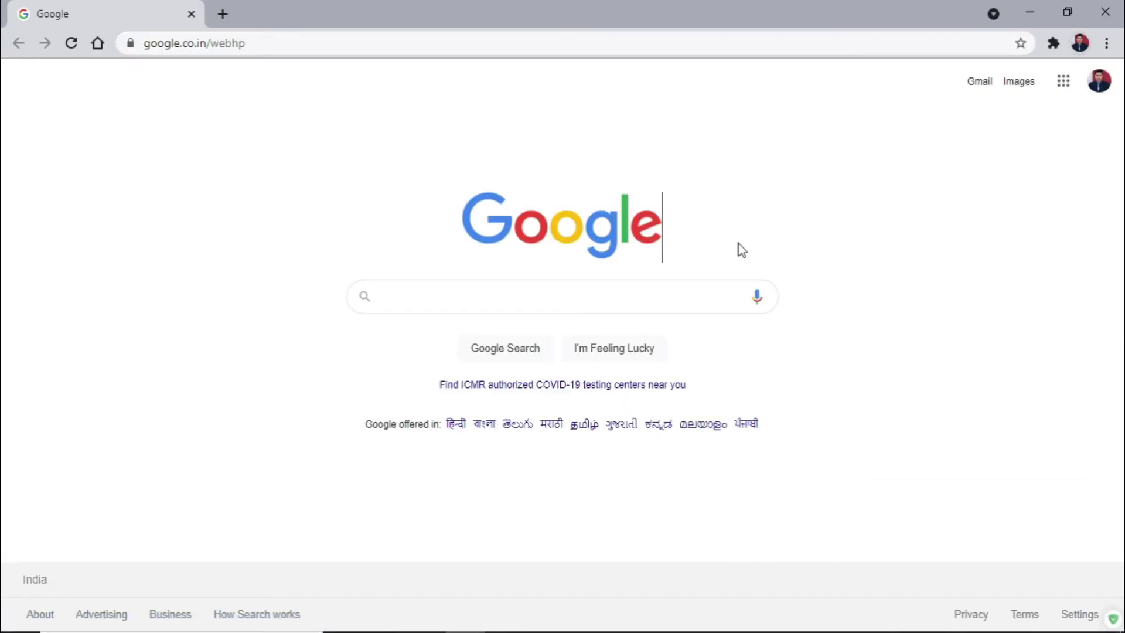
pyautogui.hotkey('ctrl', 'shift', 'n')
pyautogui.write('login')
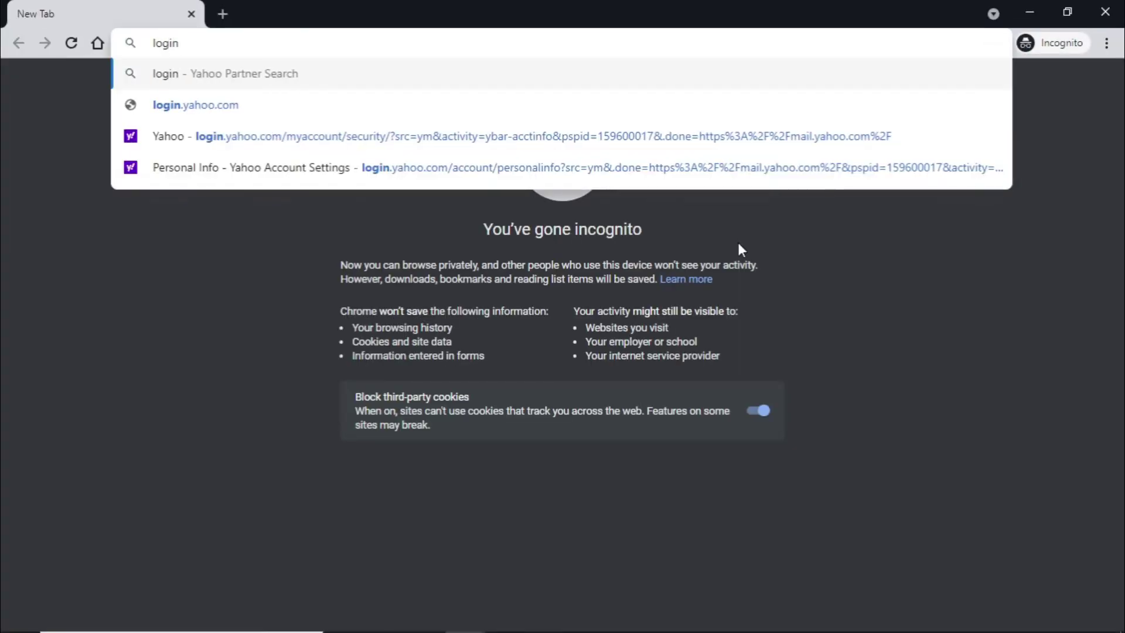
pyautogui.write('.livec')
pyautogui.press('BackSpace')
pyautogui.write('.com')
pyautogui.press('Return')
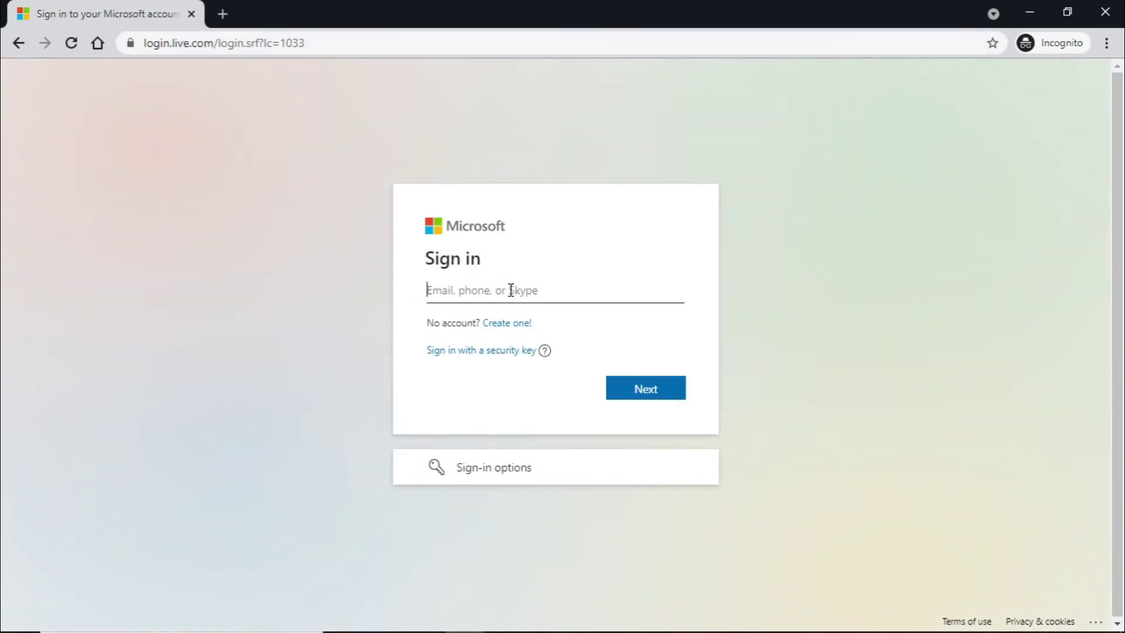
# Sign in at login.live.com by entering the account e-mail and then the password.
pyautogui.press('Return')
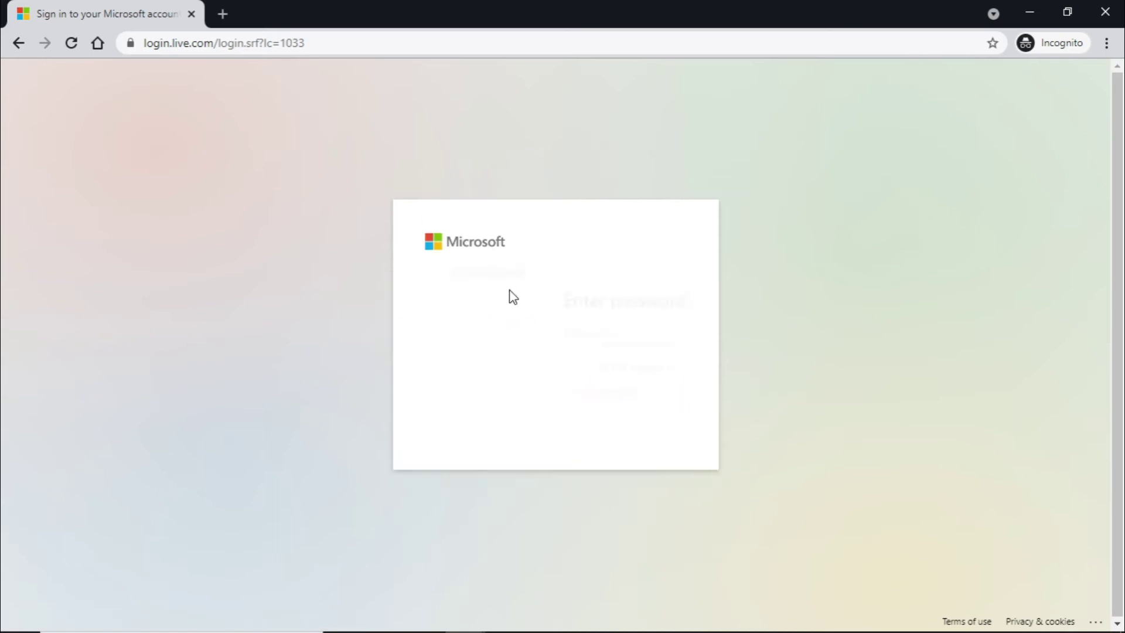
pyautogui.write('••')
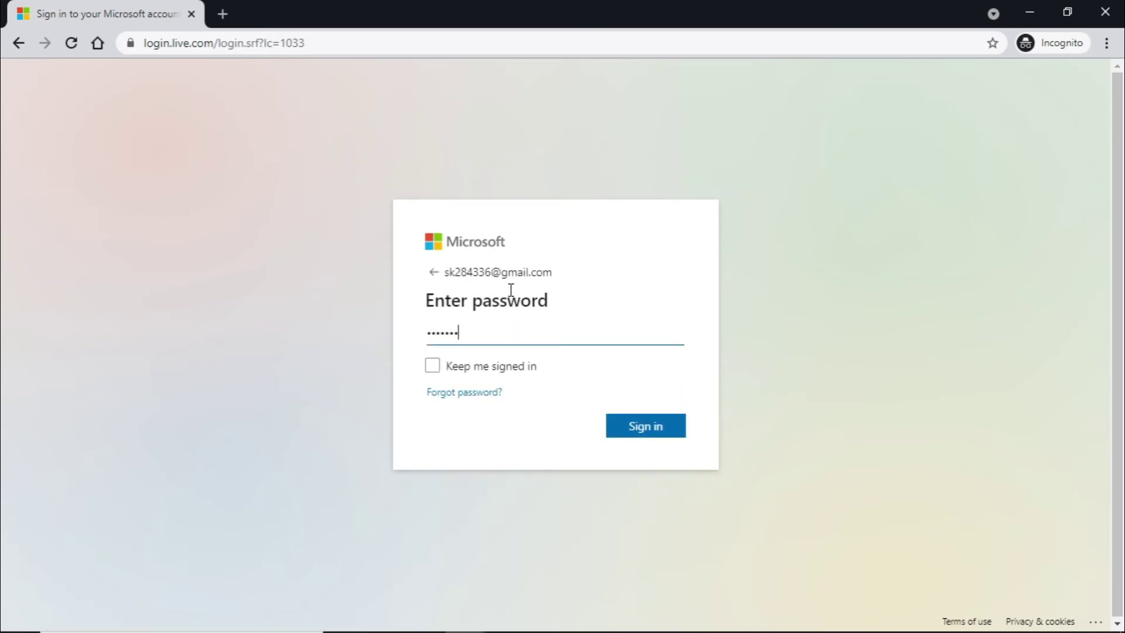
pyautogui.press('Return')
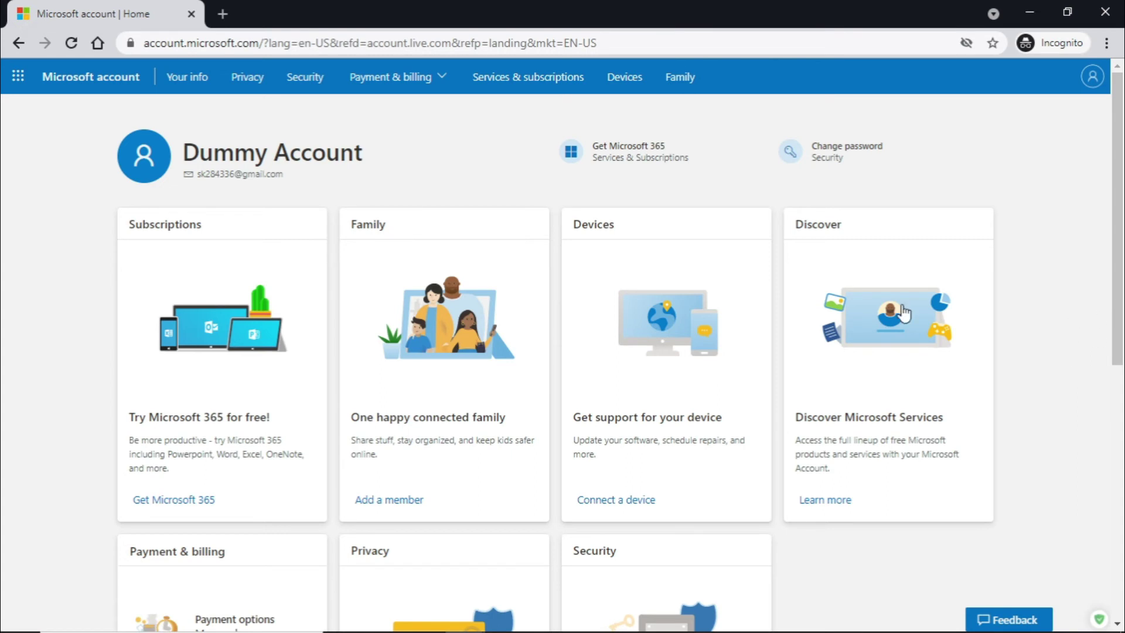
# Go to the Microsoft account Security page from the top navigation.
pyautogui.scroll(-5, 701, 454)
pyautogui.scroll(5, 886, 465)
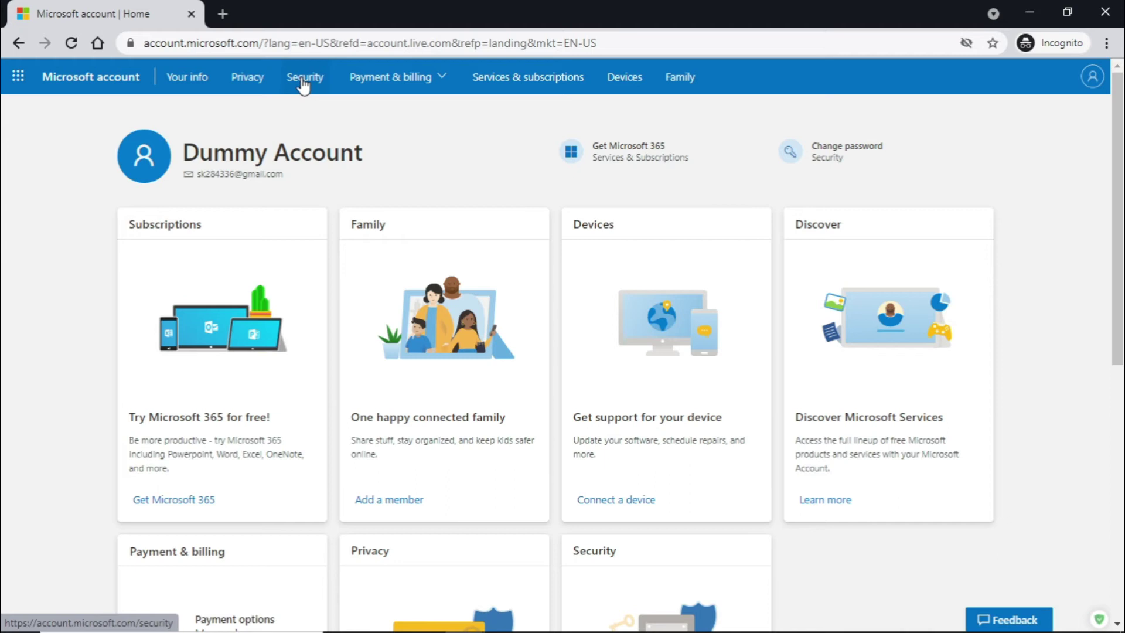
pyautogui.scroll(-5, 537, 188)
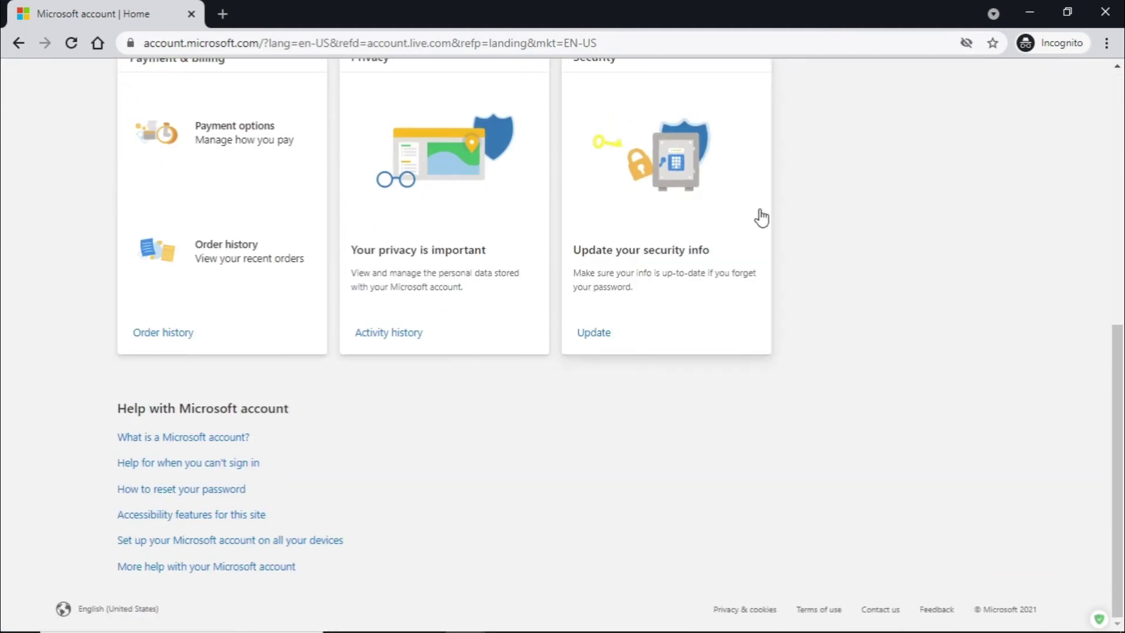
pyautogui.scroll(1, 935, 422)
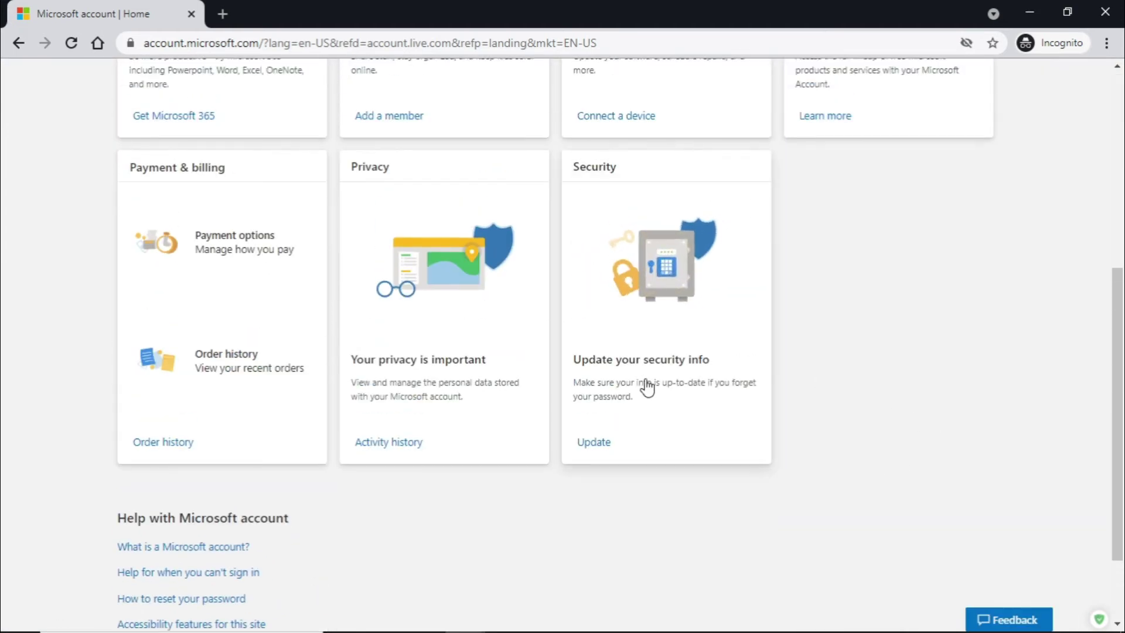
pyautogui.scroll(5, 853, 451)
pyautogui.click(302, 79)
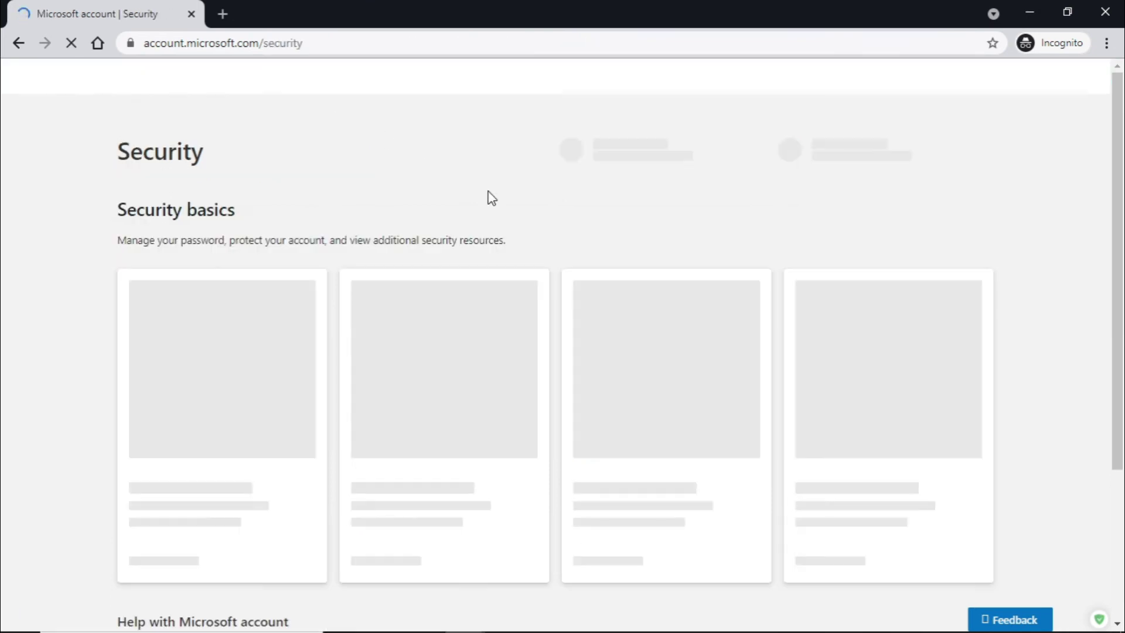
# Open the Advanced security options card under Security basics.
pyautogui.scroll(-2, 580, 316)
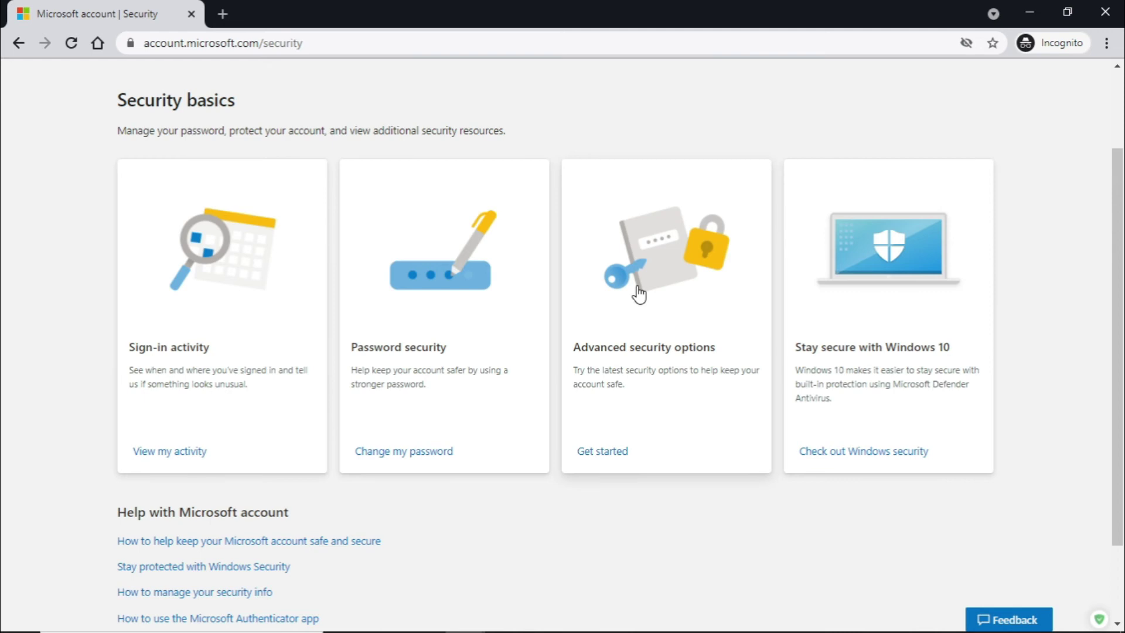
pyautogui.scroll(2, 638, 294)
pyautogui.scroll(-3, 684, 414)
pyautogui.scroll(2, 693, 372)
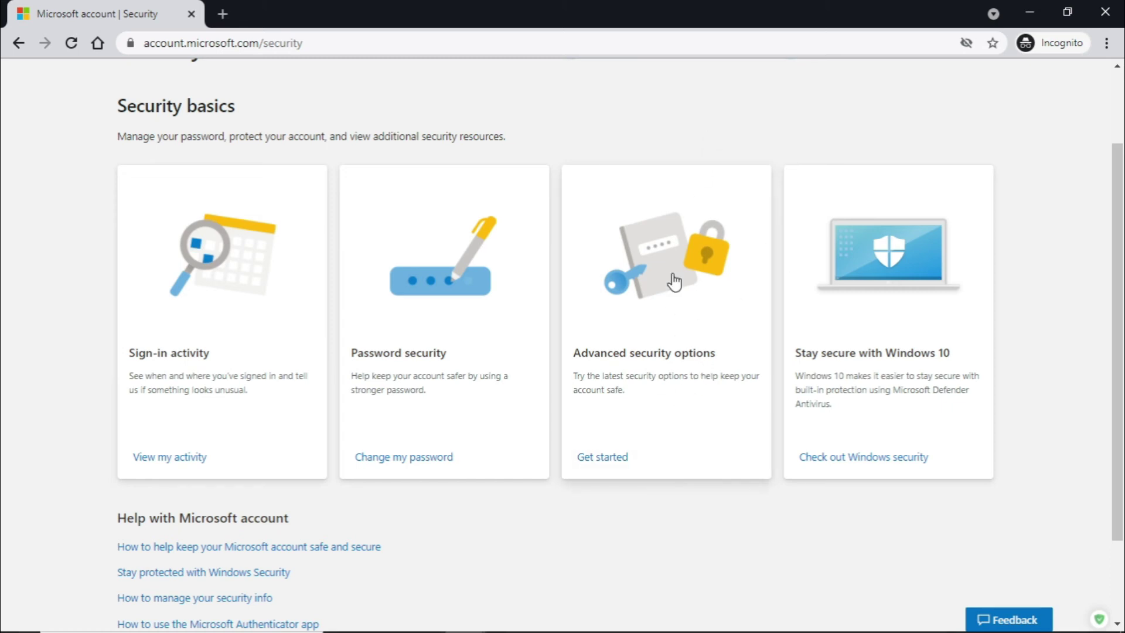
pyautogui.click(663, 294)
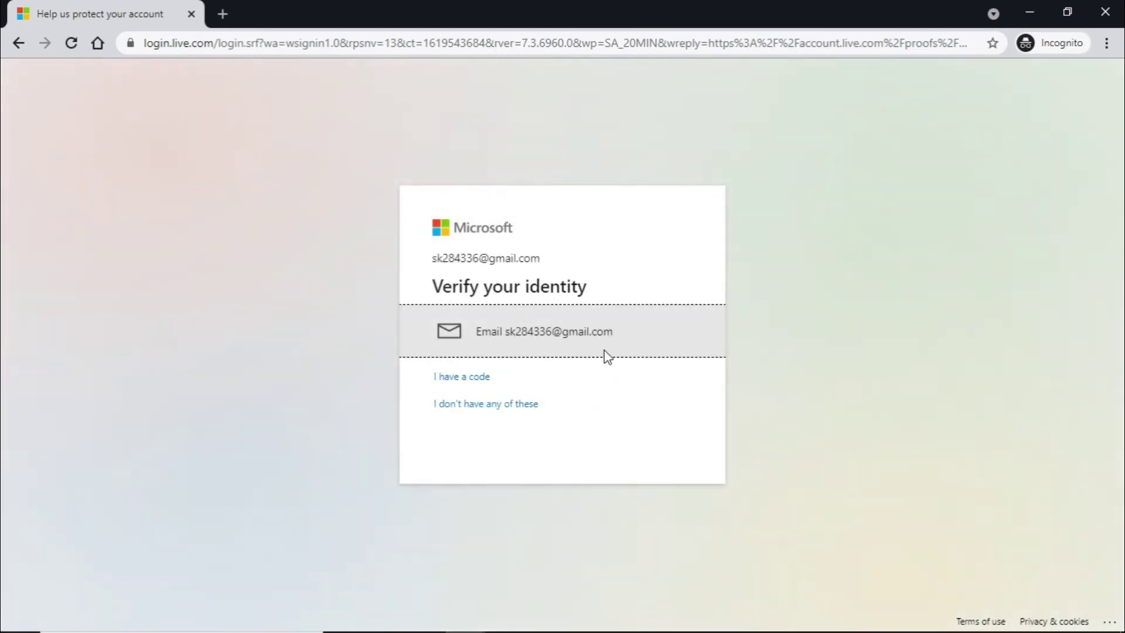
# Choose to verify identity with a code sent by e-mail.
pyautogui.click(554, 341)
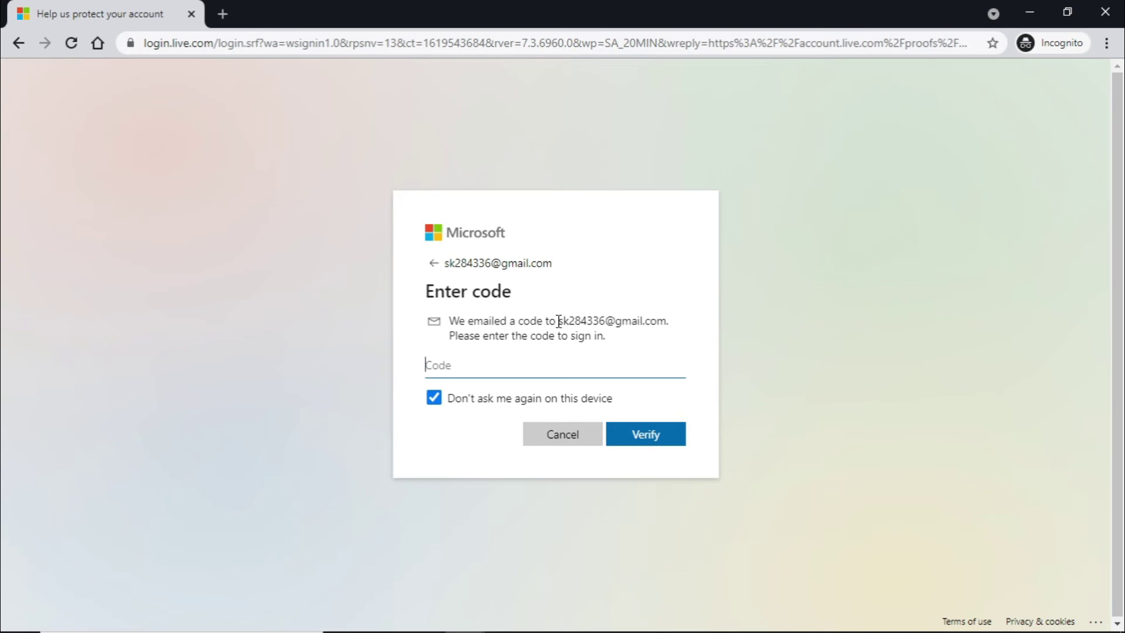
pyautogui.doubleClick(588, 319)
pyautogui.click(631, 320)
pyautogui.moveTo(590, 320); pyautogui.dragTo(619, 320)
# Copy the security code from the Microsoft email in Gmail and paste it into the Code field.
pyautogui.hotkey('alt', 'Tab')
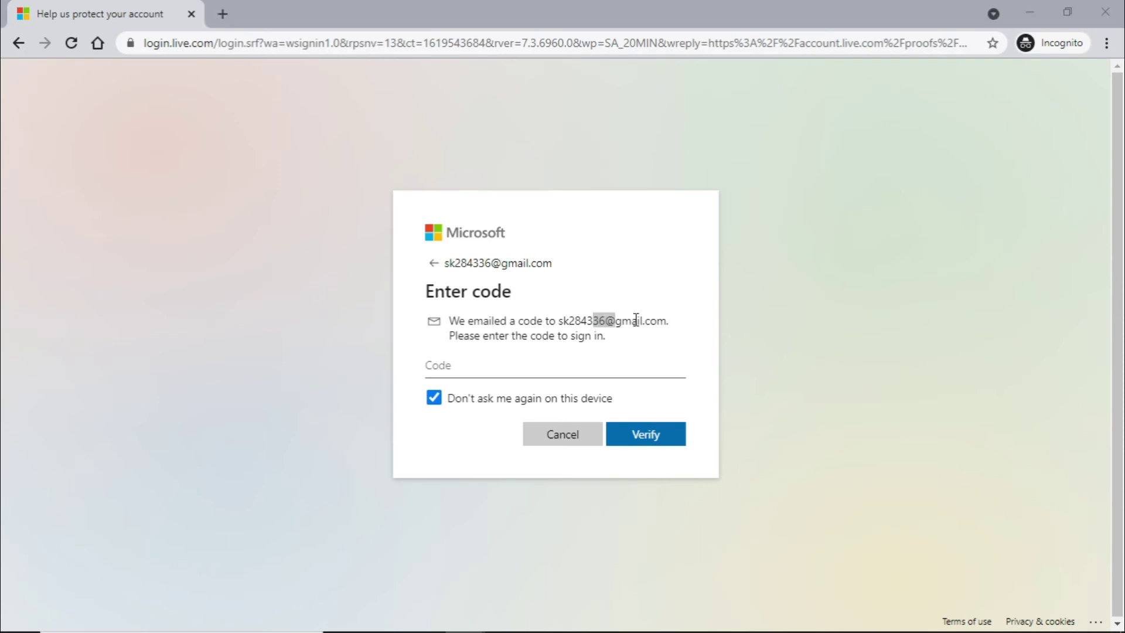
pyautogui.hotkey('alt', 'Tab', 'Tab')
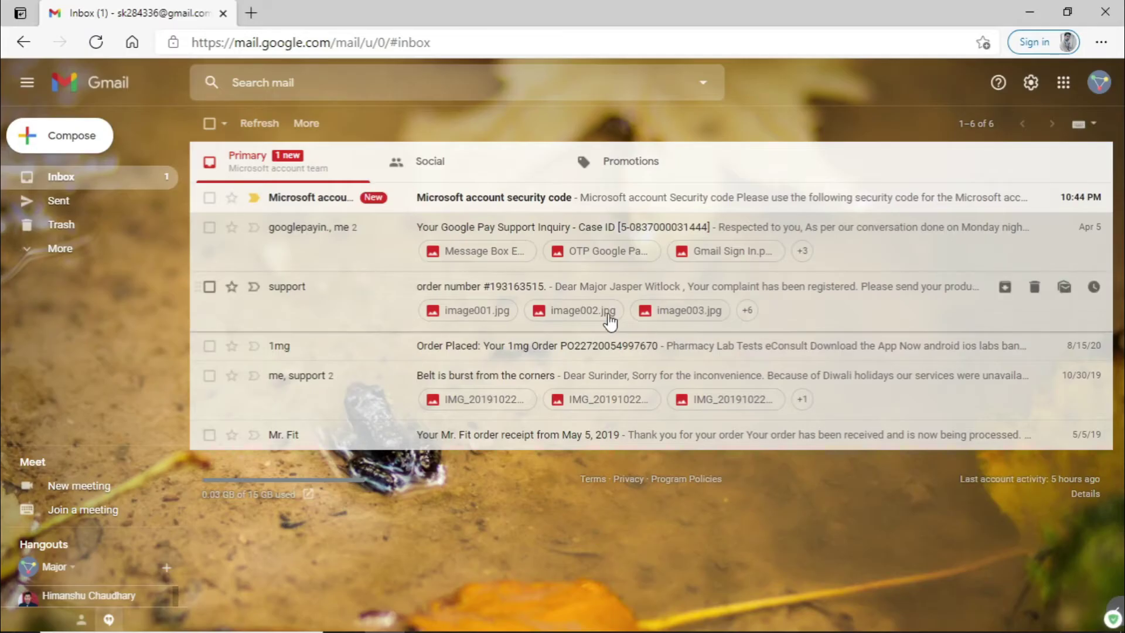
pyautogui.click(486, 202)
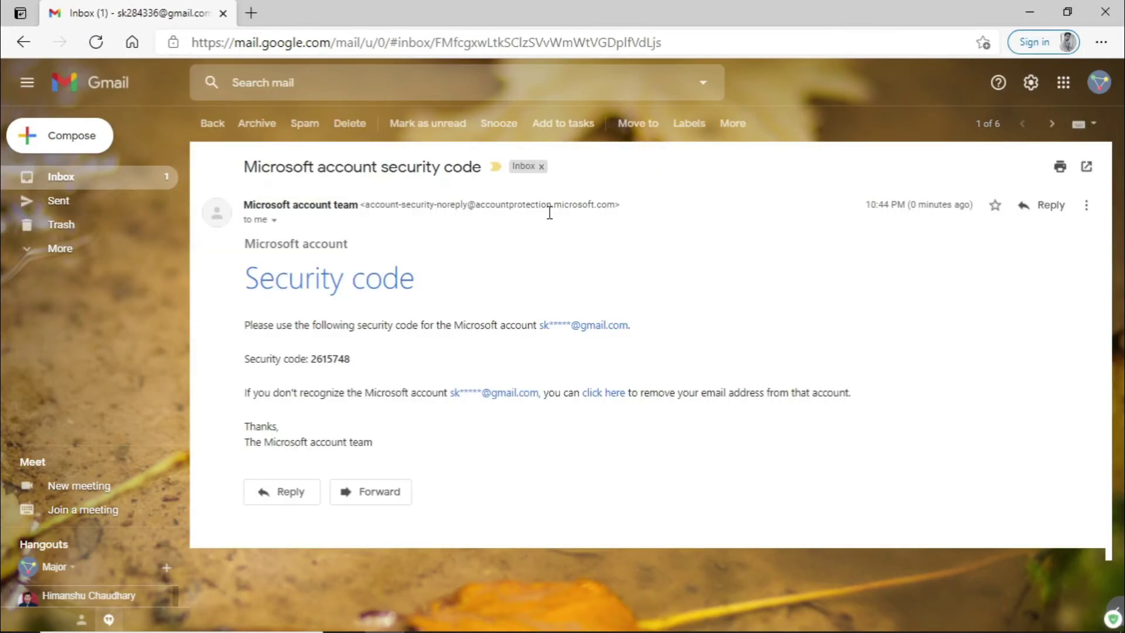
pyautogui.doubleClick(336, 360)
pyautogui.hotkey('ctrl', 'c')
pyautogui.hotkey('alt', 'Tab', 'Tab')
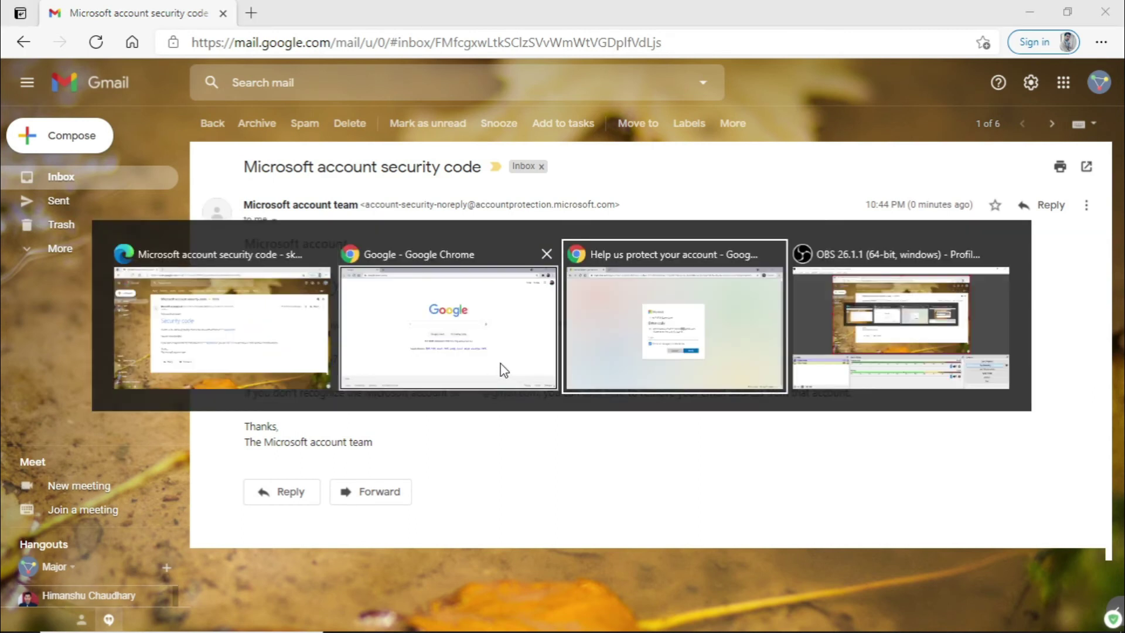
pyautogui.hotkey('ctrl', 'v')
# Verify the emailed code and expand the Email a code method's details.
pyautogui.click(645, 440)
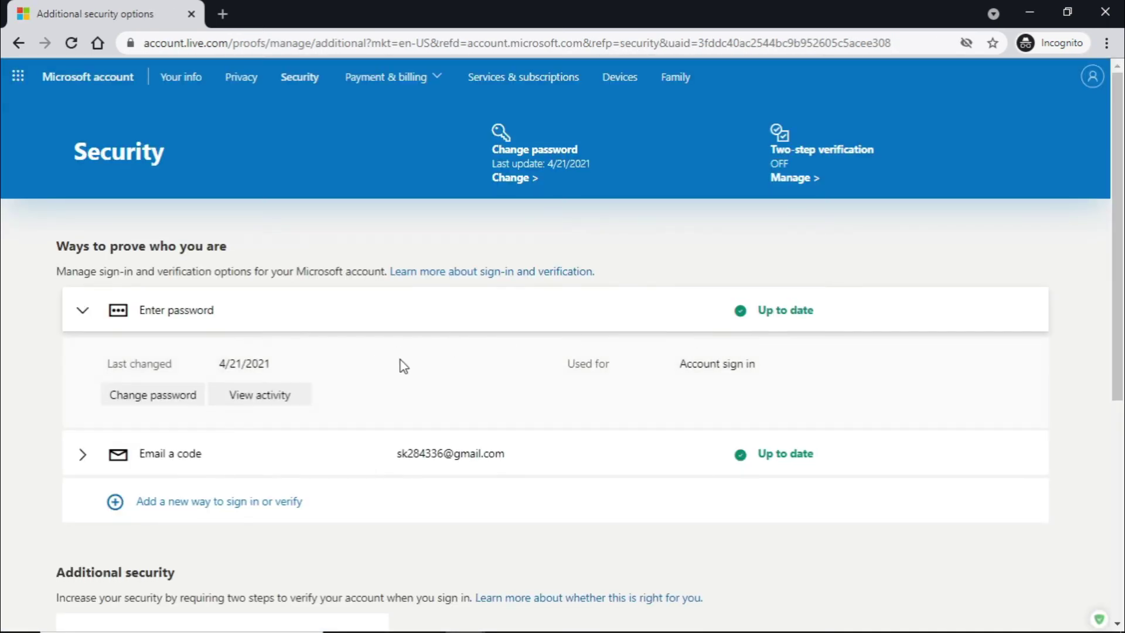
pyautogui.scroll(-6, 984, 306)
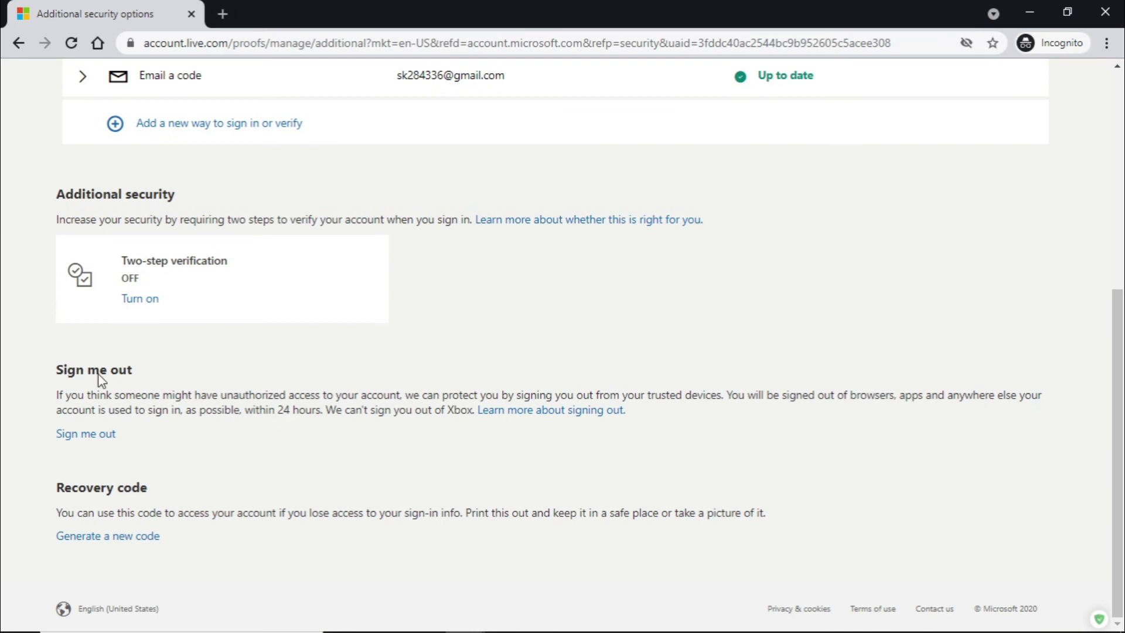
pyautogui.moveTo(135, 262); pyautogui.dragTo(182, 265)
pyautogui.click(132, 276)
pyautogui.scroll(4, 495, 367)
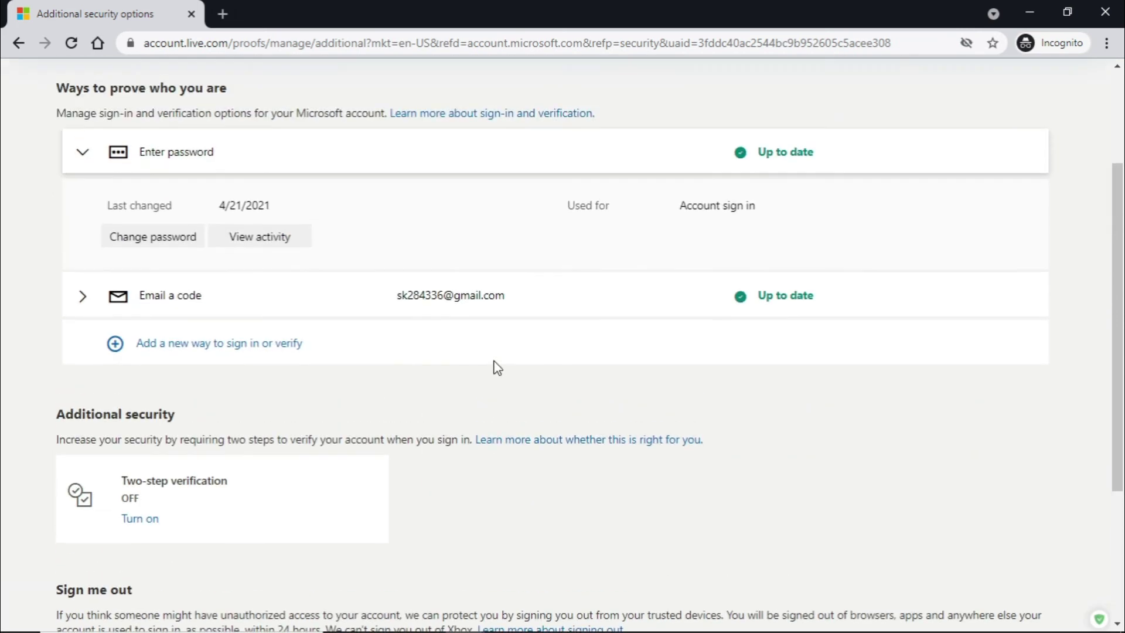
pyautogui.click(119, 301)
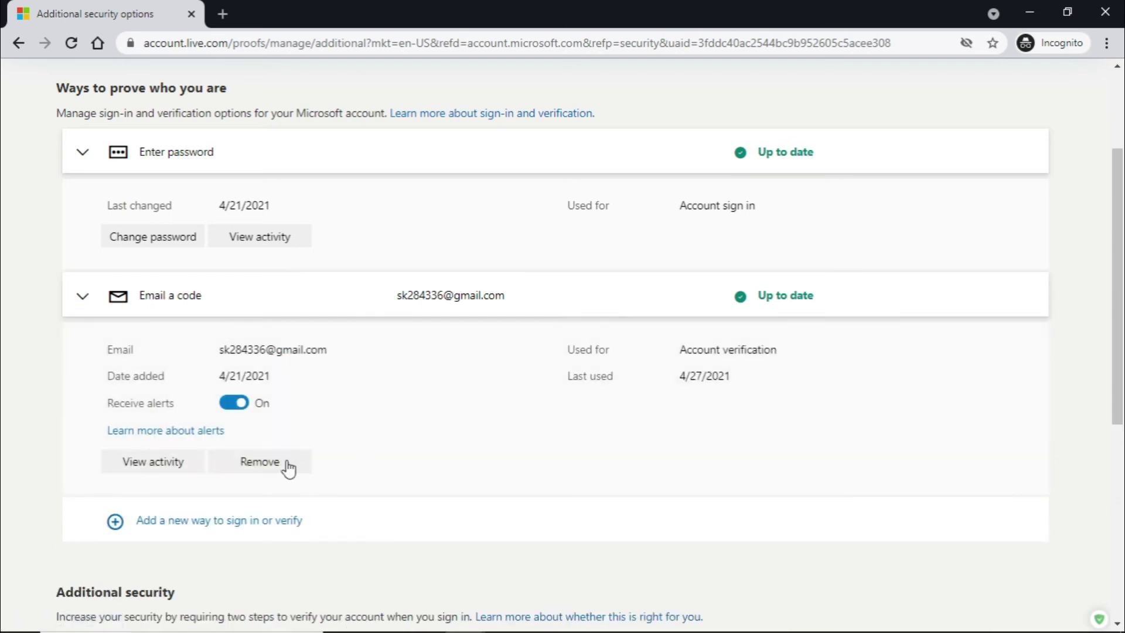
# Open the 'Add a new way to sign in or verify' method choices.
pyautogui.scroll(-2, 274, 421)
pyautogui.scroll(-4, 368, 437)
pyautogui.scroll(2, 309, 399)
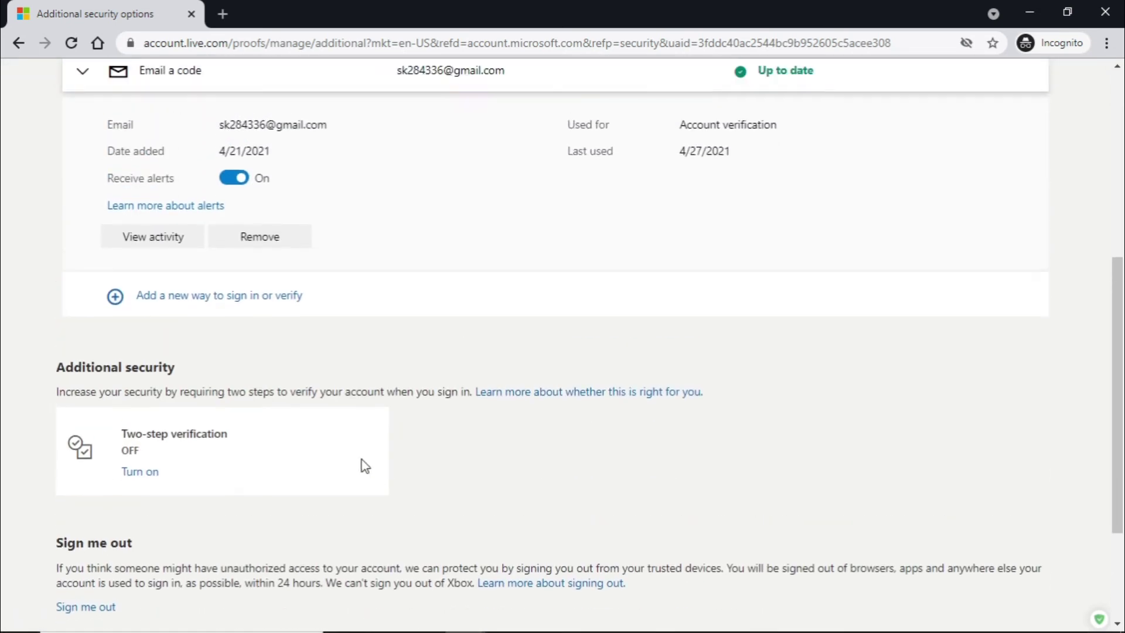
pyautogui.click(203, 302)
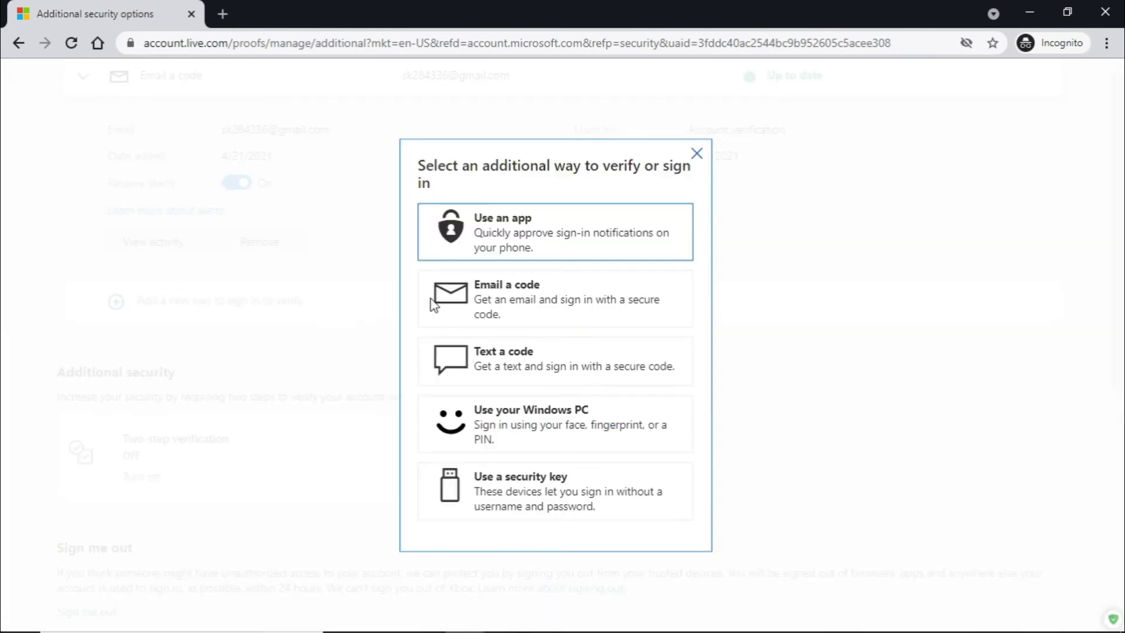
pyautogui.click(696, 154)
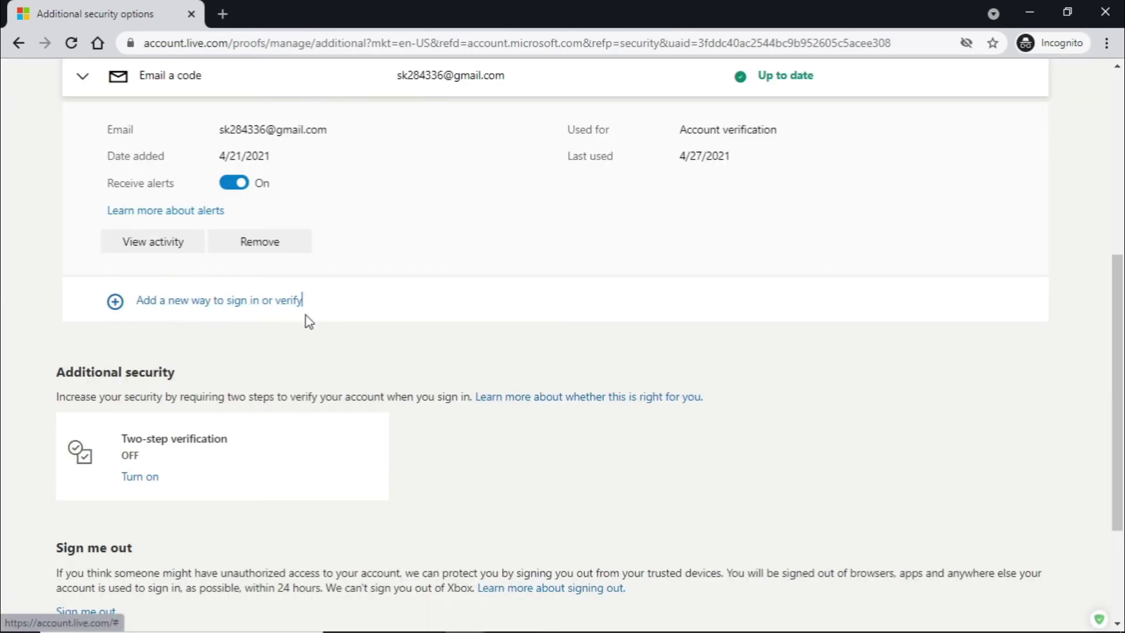
pyautogui.click(249, 304)
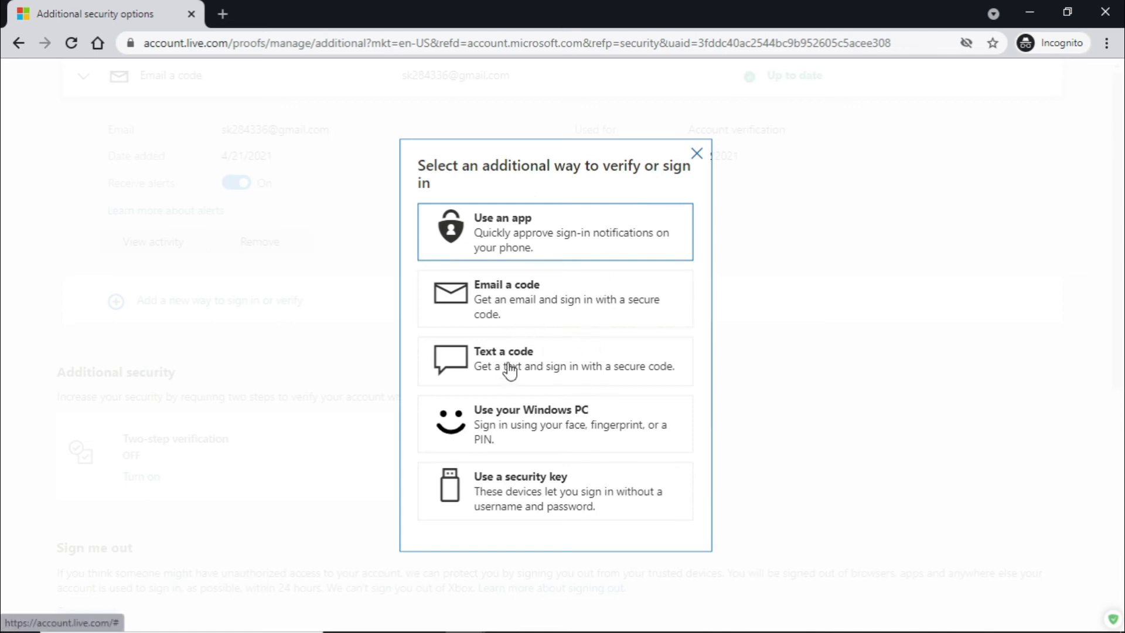
# Choose Text a code, keep India (+91), enter the phone number and request the code.
pyautogui.click(551, 364)
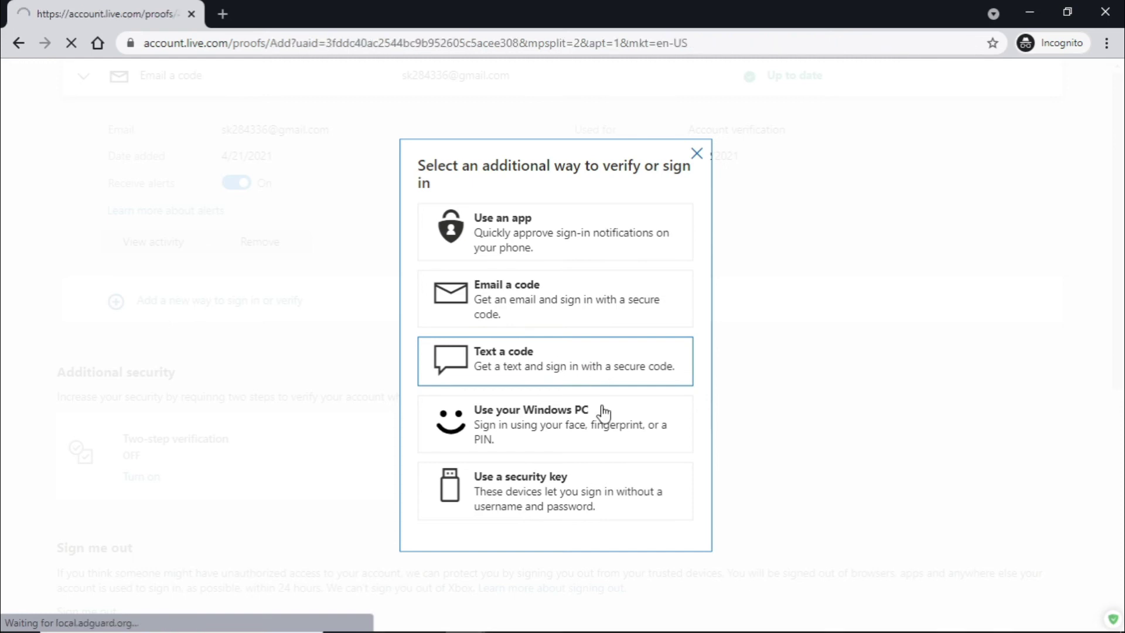
pyautogui.click(567, 210)
pyautogui.click(567, 210)
pyautogui.click(522, 242)
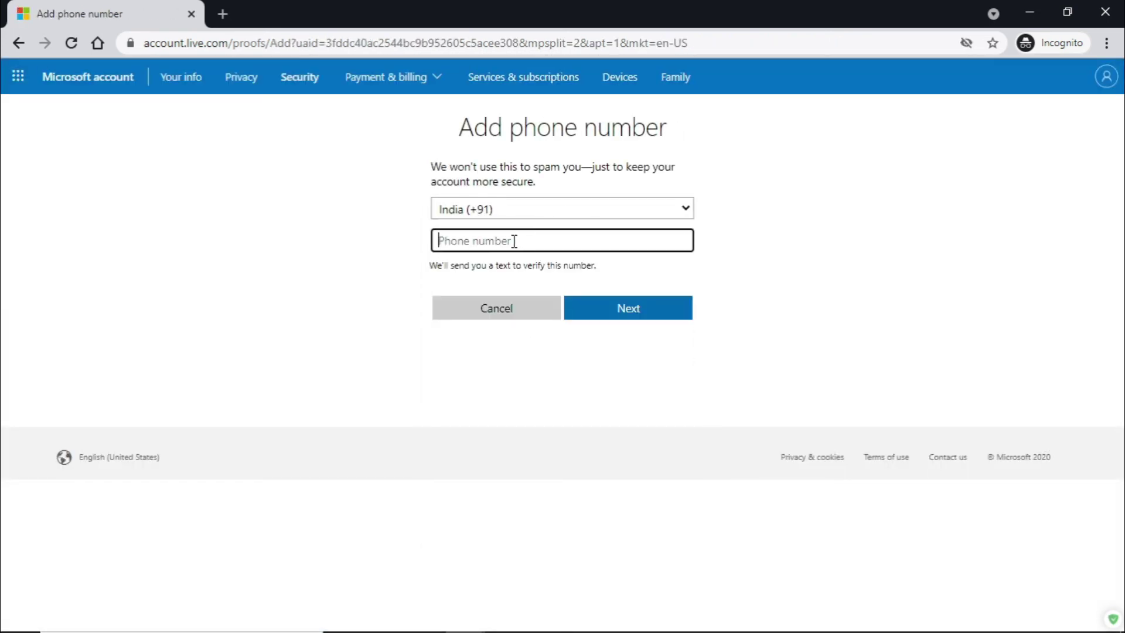
pyautogui.click(629, 315)
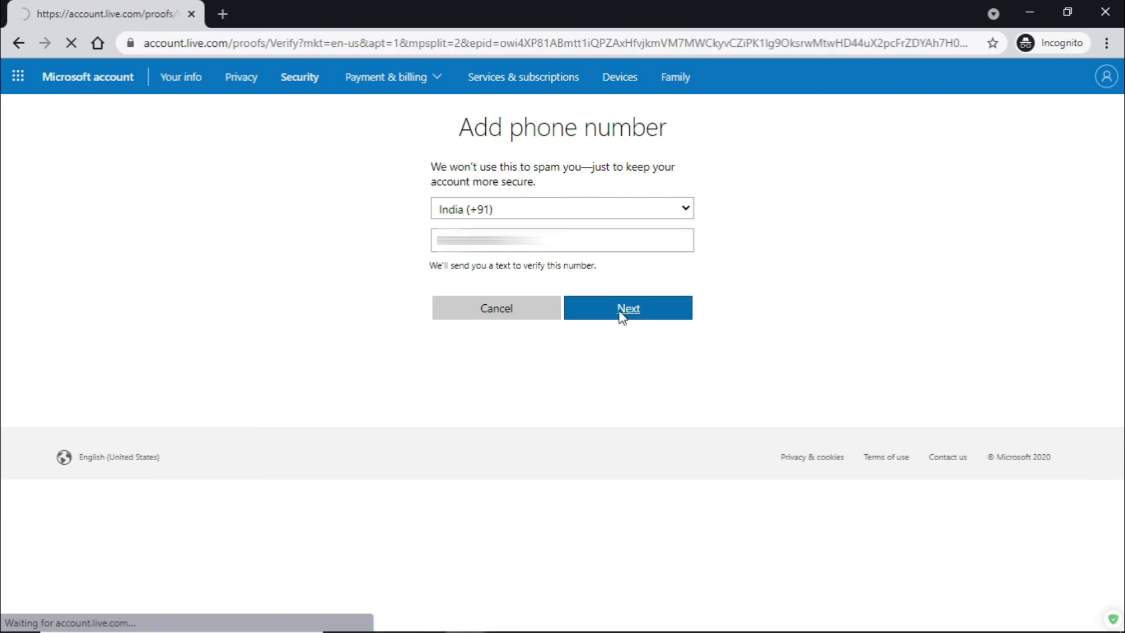
pyautogui.click(544, 209)
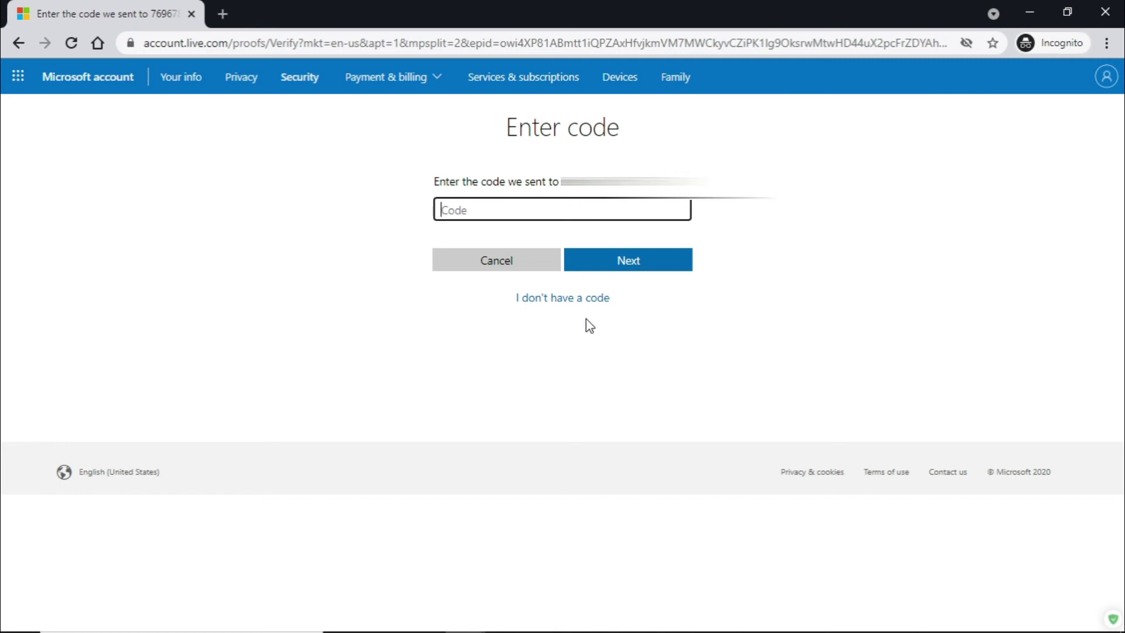
# Cancel the code entry and start Add security info from the Security settings.
pyautogui.click(509, 267)
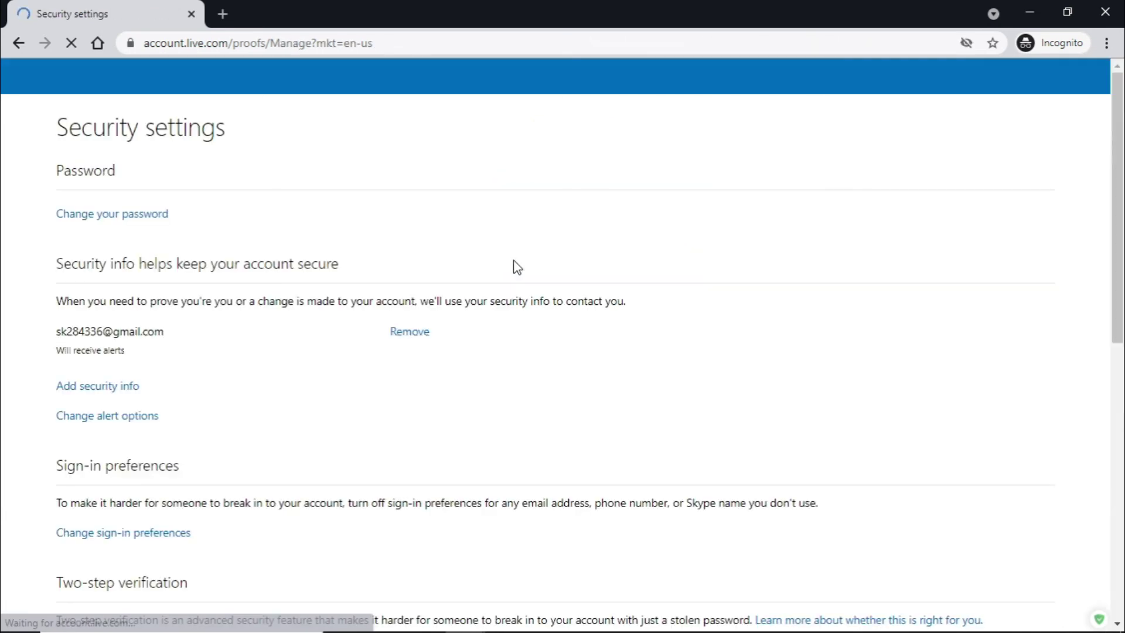
pyautogui.scroll(-2, 510, 281)
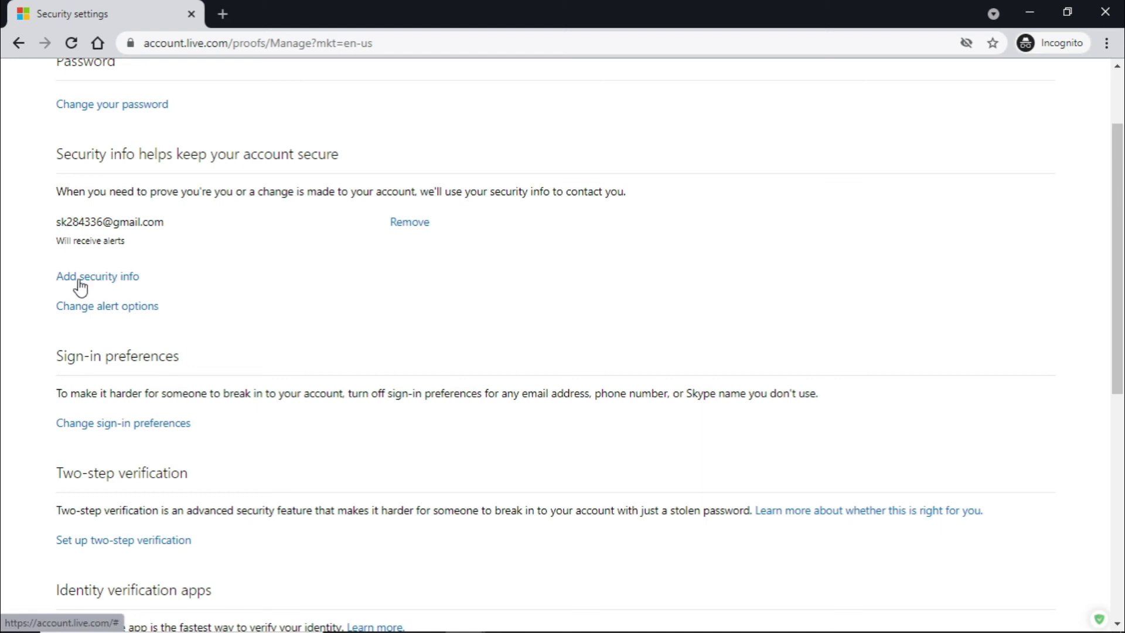
pyautogui.click(105, 278)
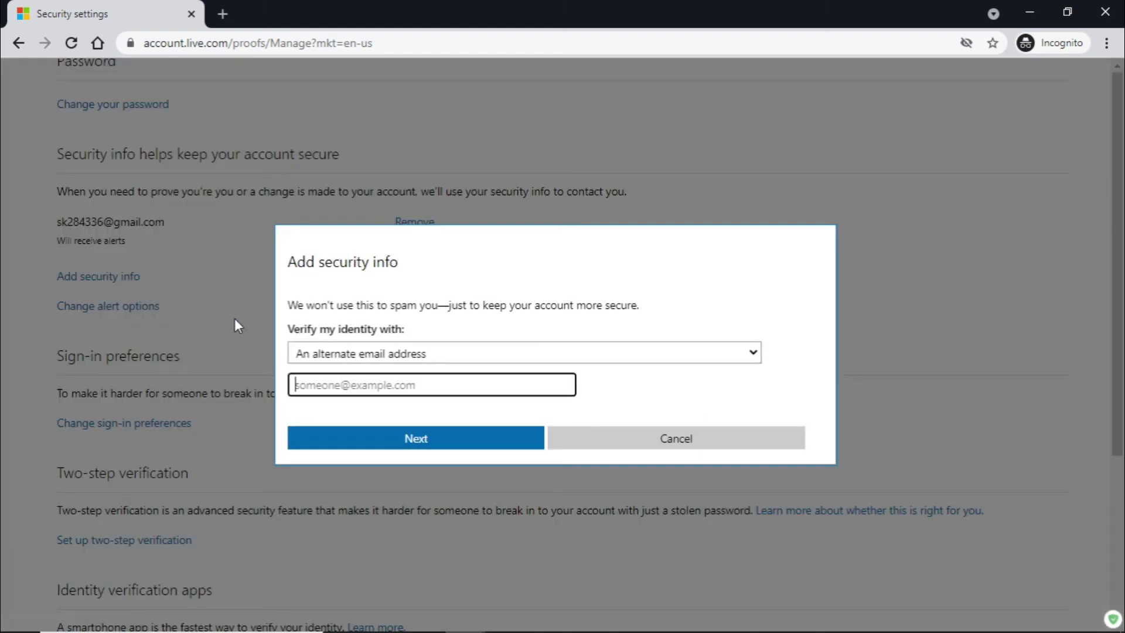
# Pick 'A phone number' as the verification type, paste the number, and submit it.
pyautogui.click(469, 354)
pyautogui.click(416, 352)
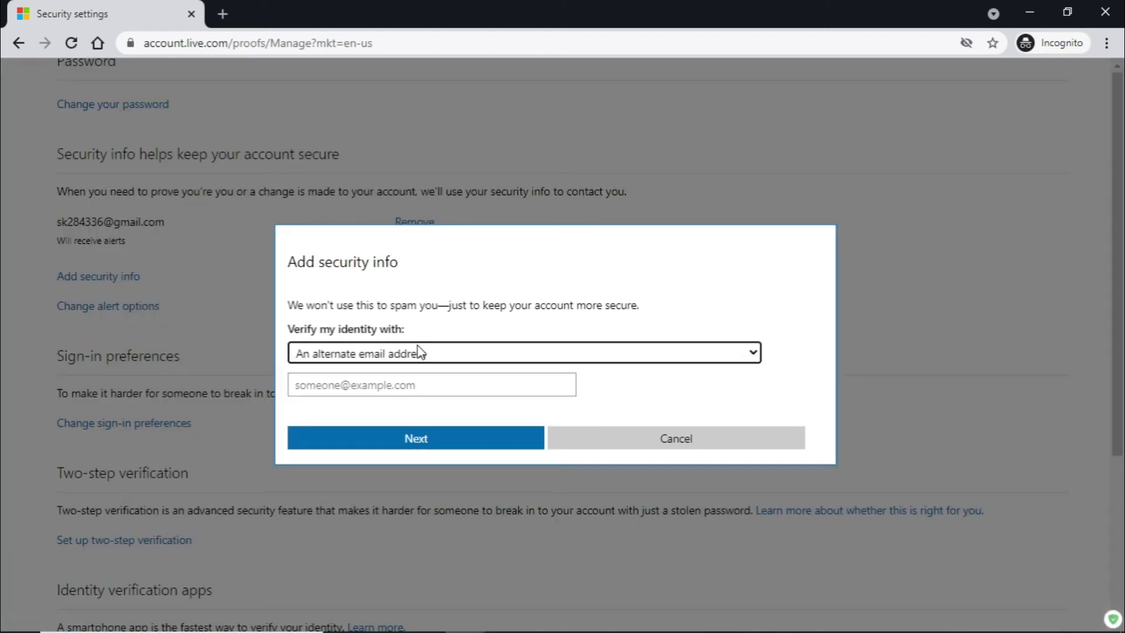
pyautogui.click(412, 353)
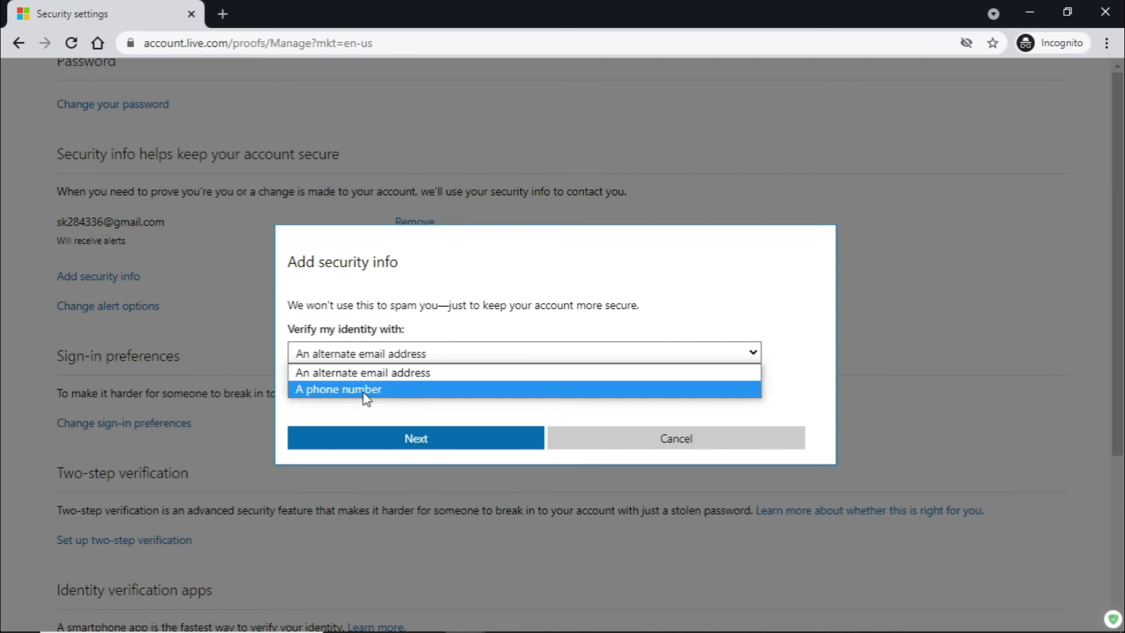
pyautogui.click(363, 391)
pyautogui.click(344, 401)
pyautogui.hotkey('ctrl', 'v')
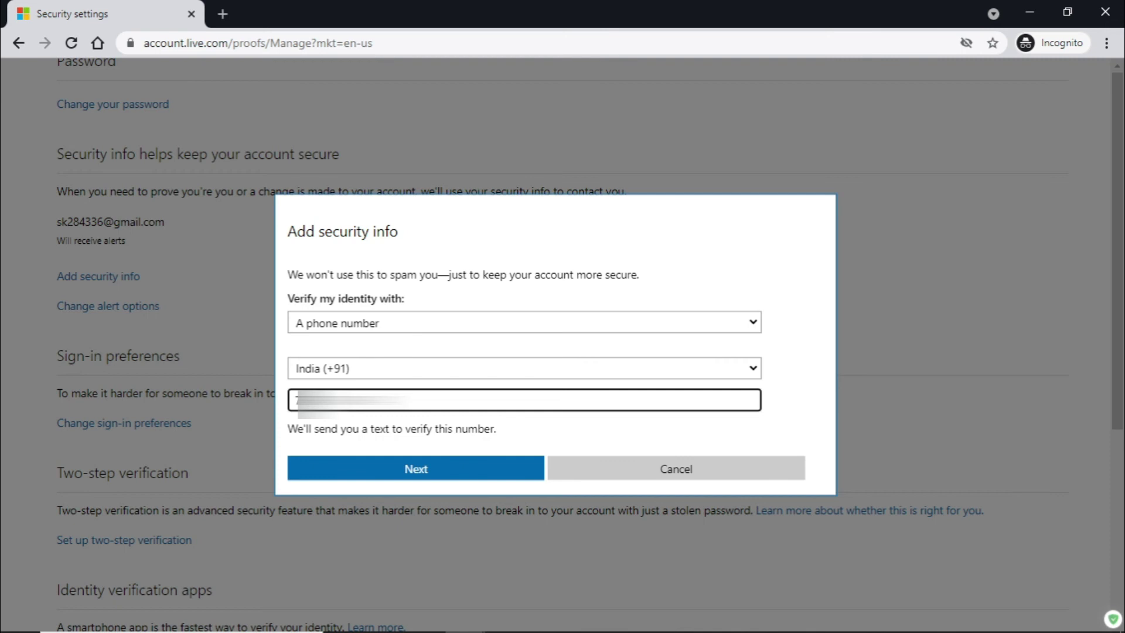
pyautogui.click(432, 477)
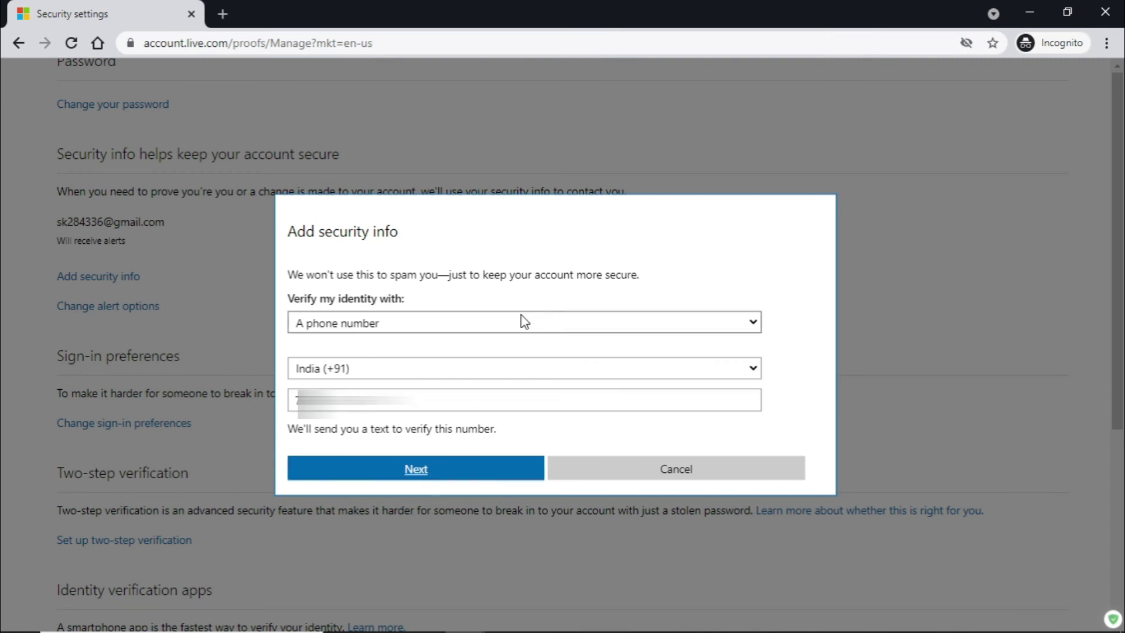
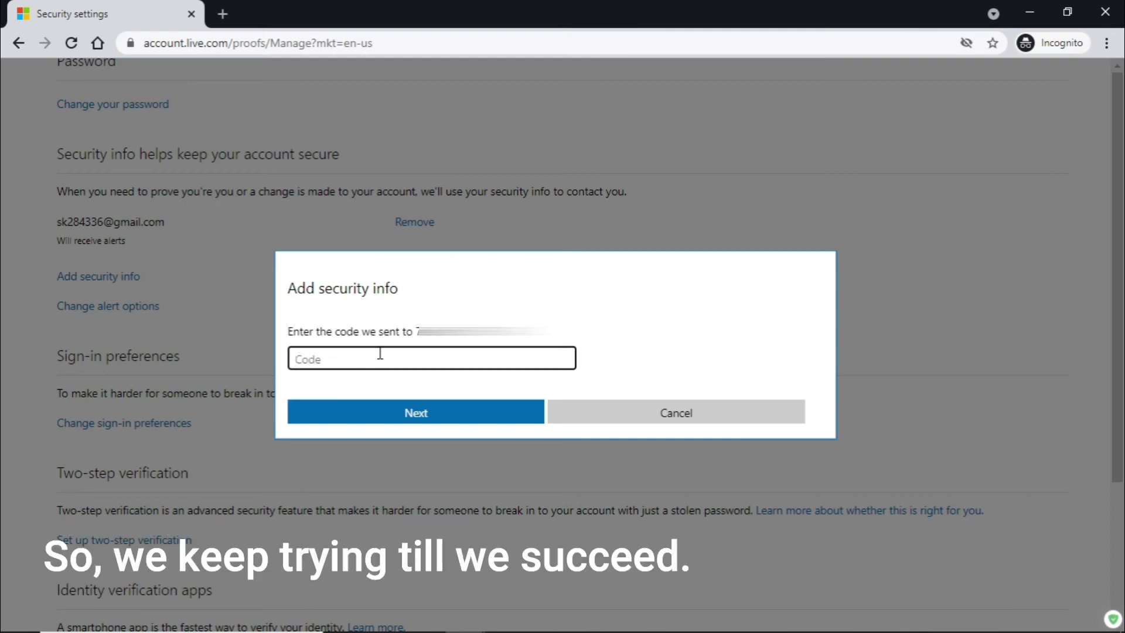
# Restart adding security info, choosing 'A phone number' and entering the phone number.
pyautogui.click(662, 417)
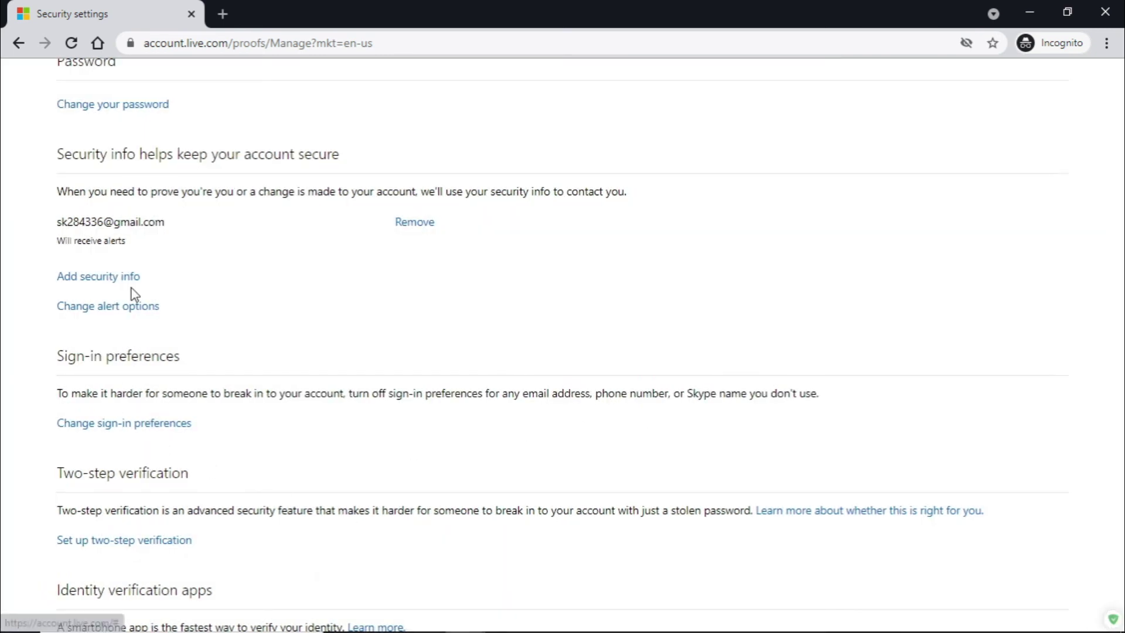
pyautogui.click(130, 279)
pyautogui.click(437, 354)
pyautogui.click(442, 390)
pyautogui.click(370, 399)
pyautogui.write('6')
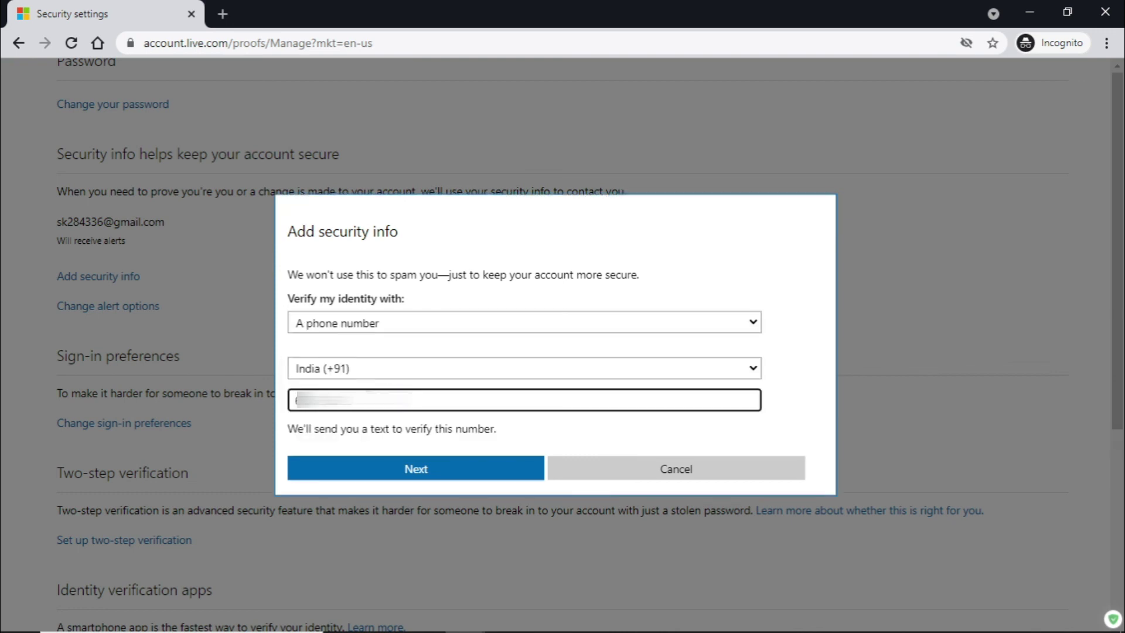
# Have a verification text sent and confirm the phone with the received code.
pyautogui.click(430, 477)
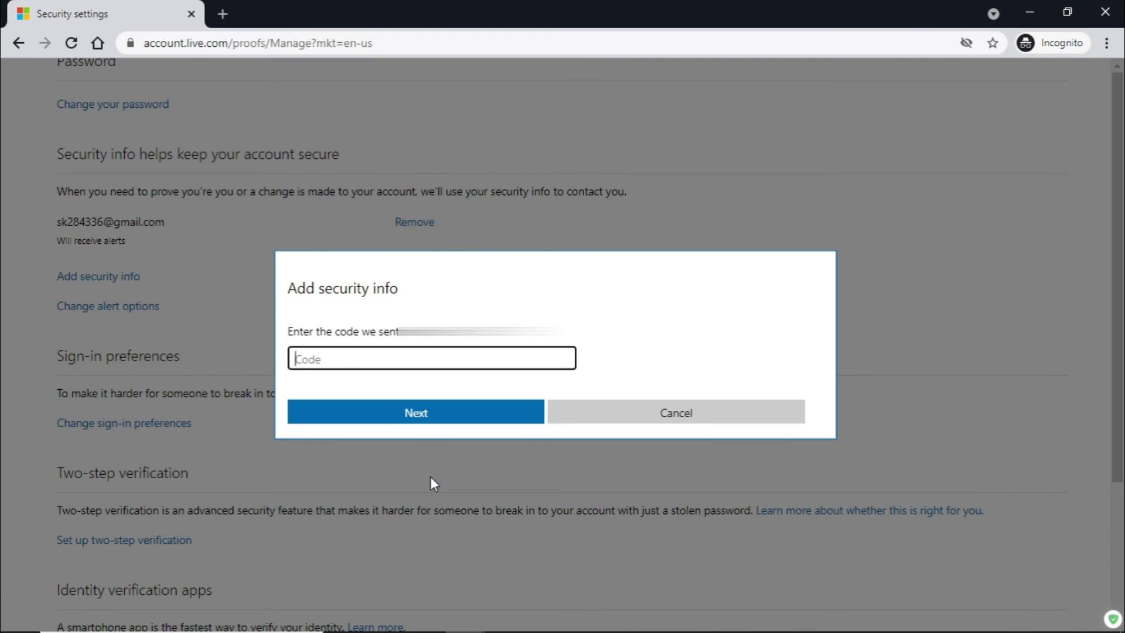
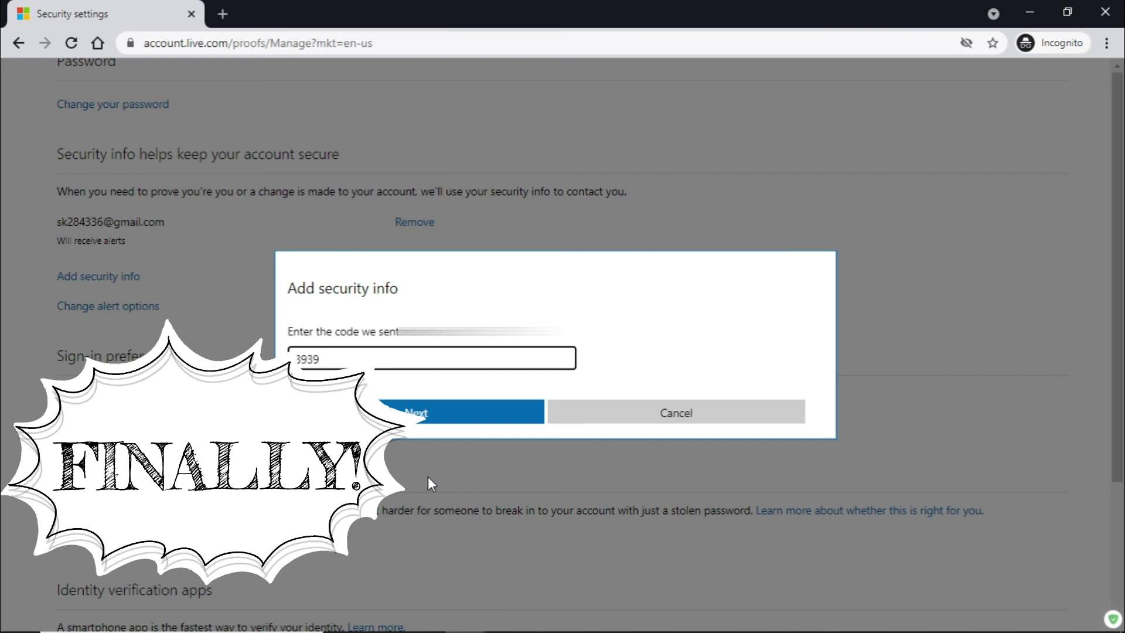
pyautogui.click(404, 414)
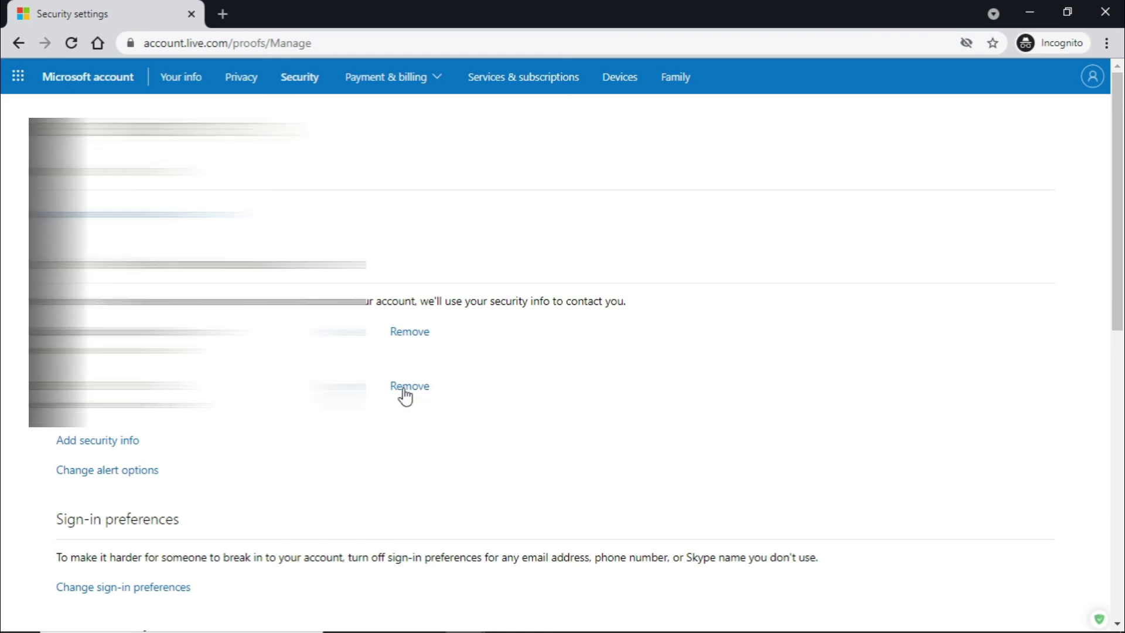
pyautogui.scroll(-4, 284, 439)
pyautogui.scroll(2, 355, 554)
pyautogui.scroll(-2, 318, 466)
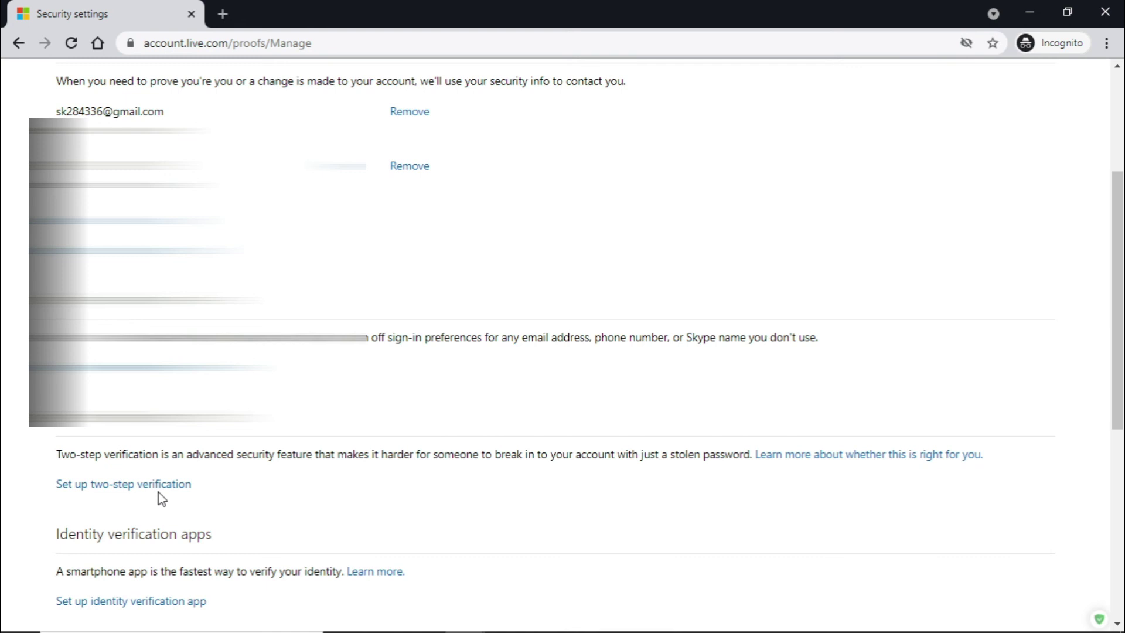
# Run the two-step verification setup, skipping the Authenticator app, through to Finish.
pyautogui.click(127, 485)
pyautogui.click(92, 324)
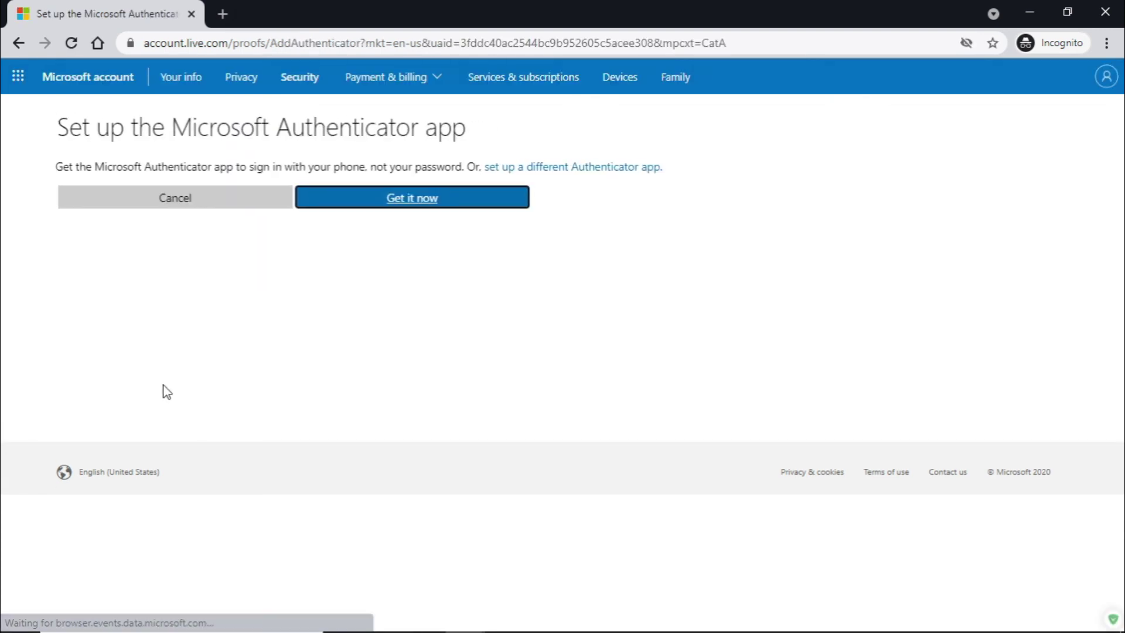
pyautogui.click(198, 205)
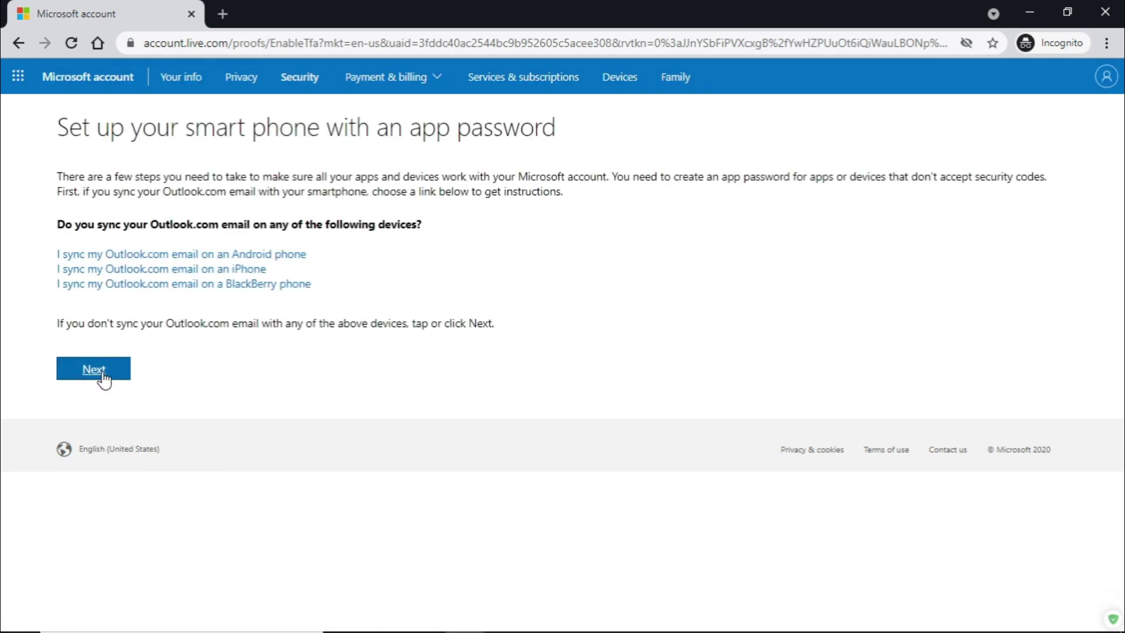
pyautogui.click(100, 380)
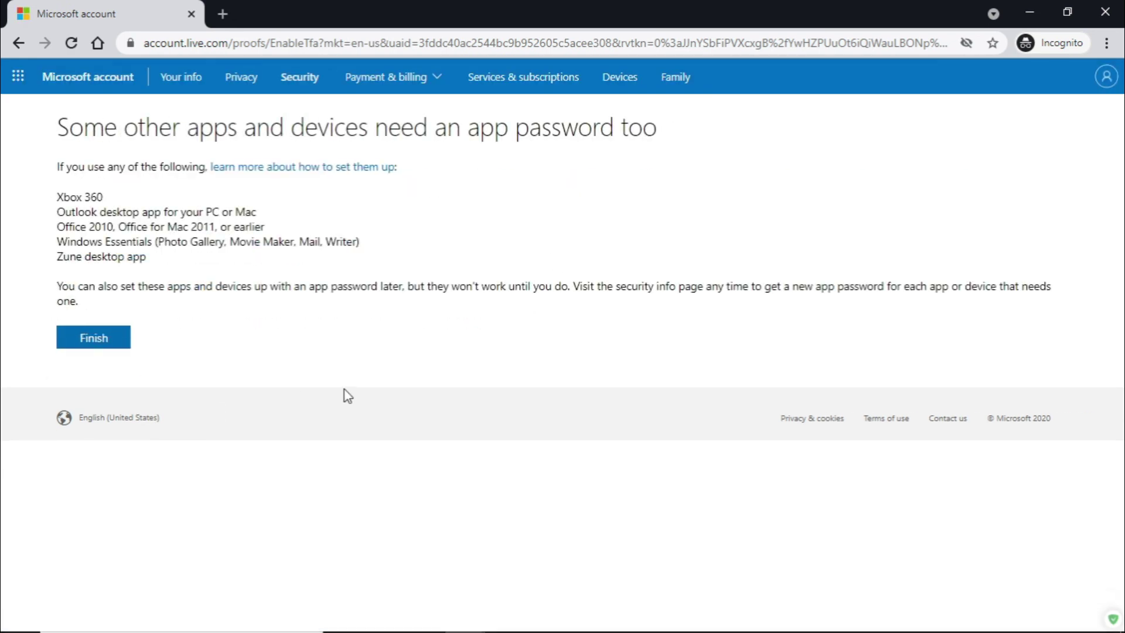
pyautogui.click(121, 341)
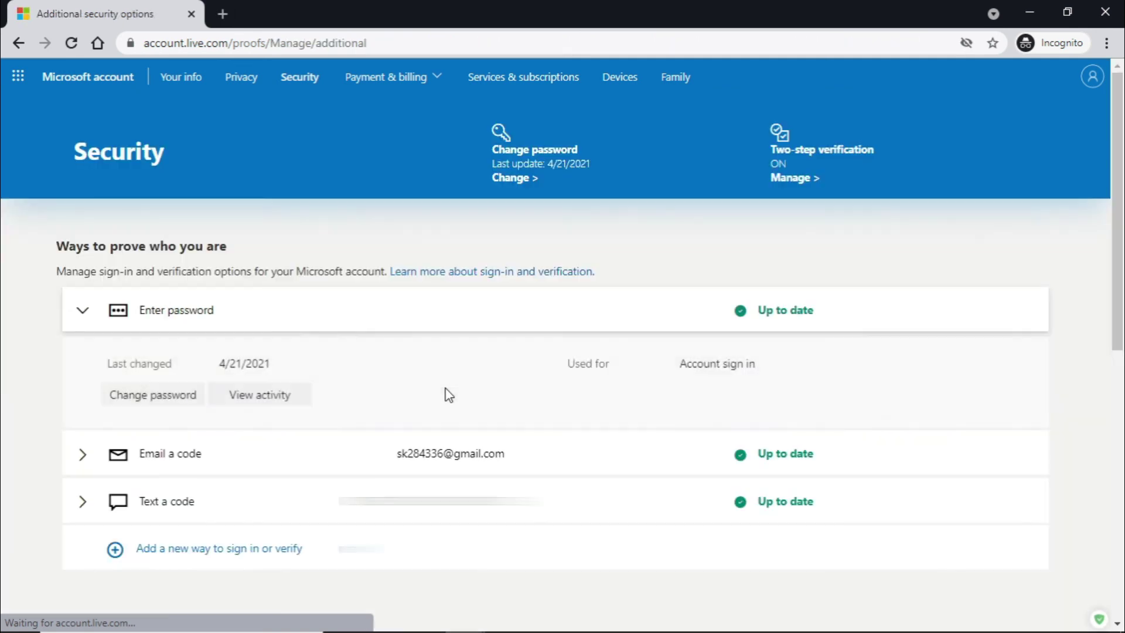
# Expand the Text a code method and switch its Receive alerts toggle On.
pyautogui.scroll(-2, 276, 463)
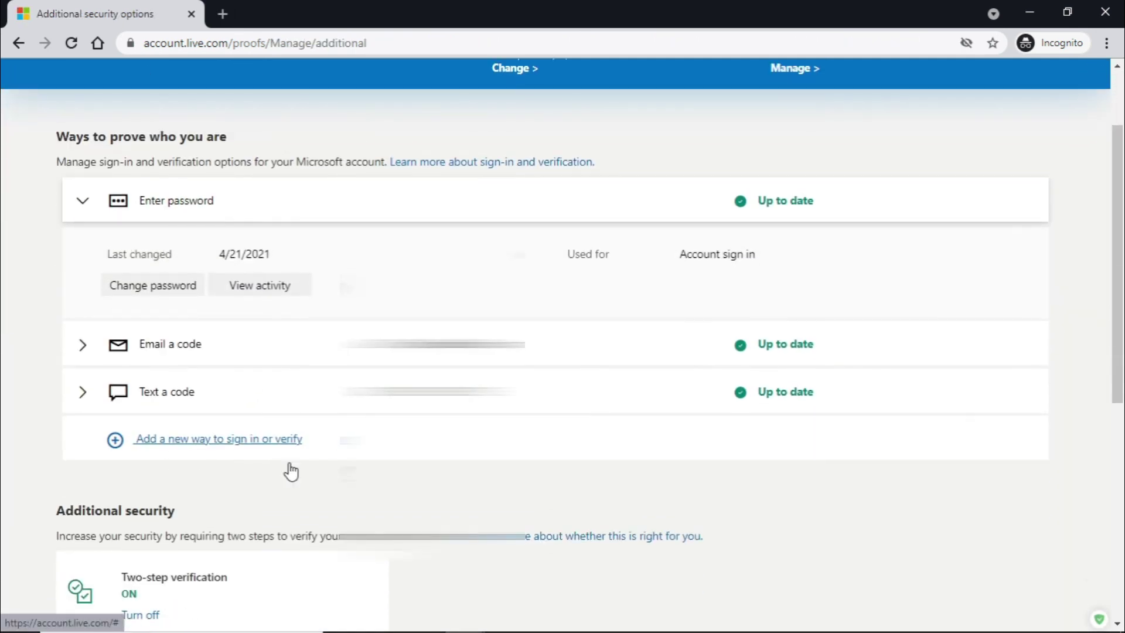
pyautogui.scroll(-2, 267, 559)
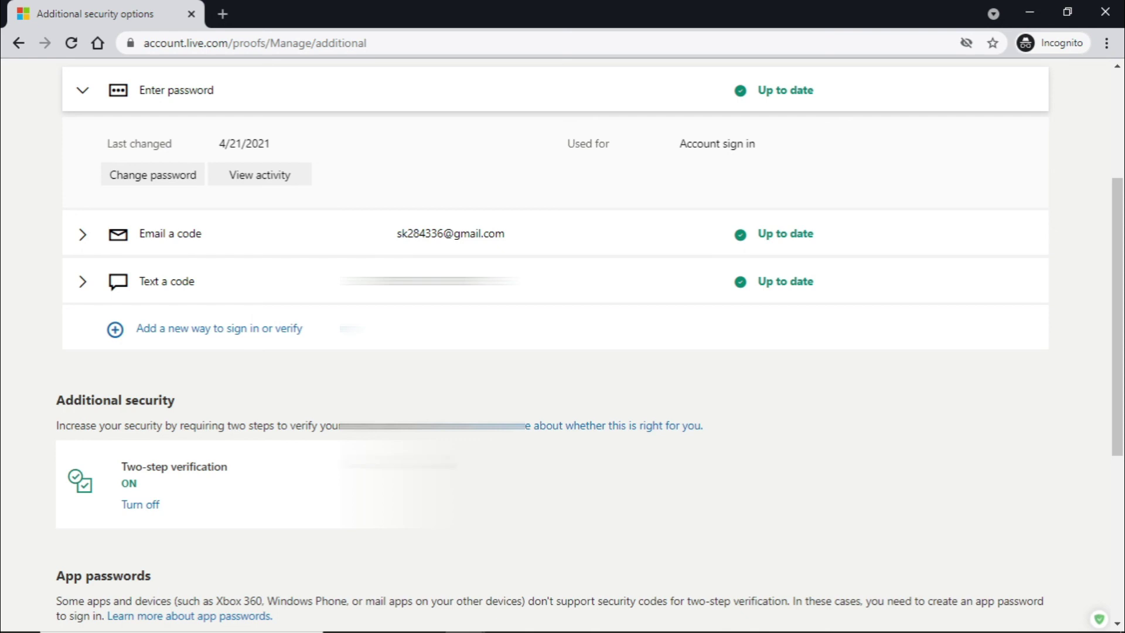
pyautogui.click(170, 287)
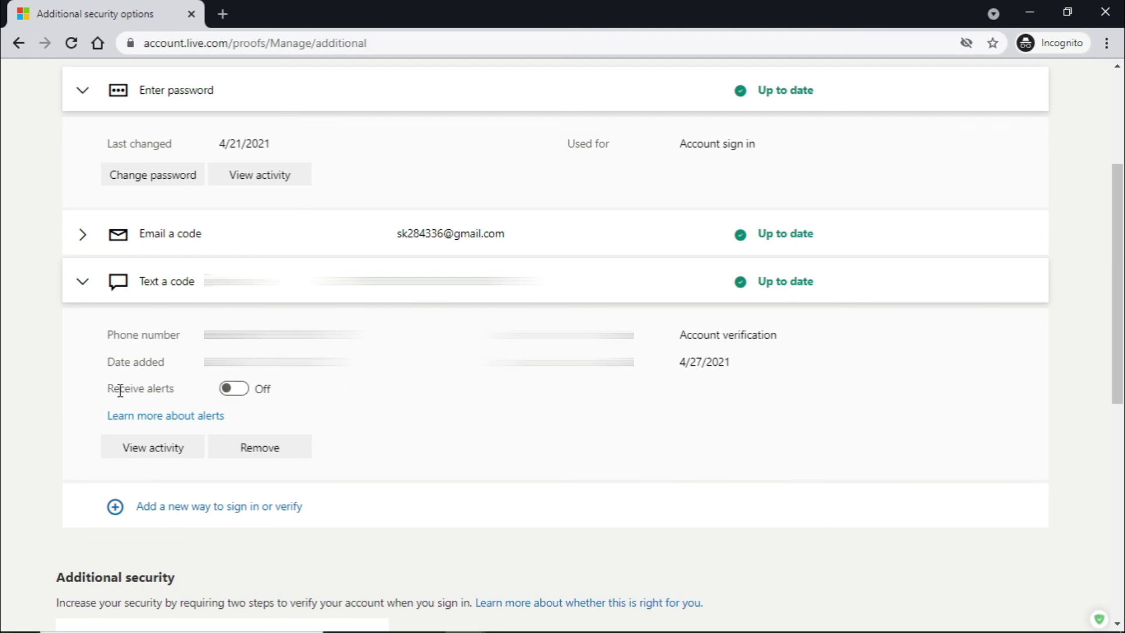
pyautogui.click(234, 388)
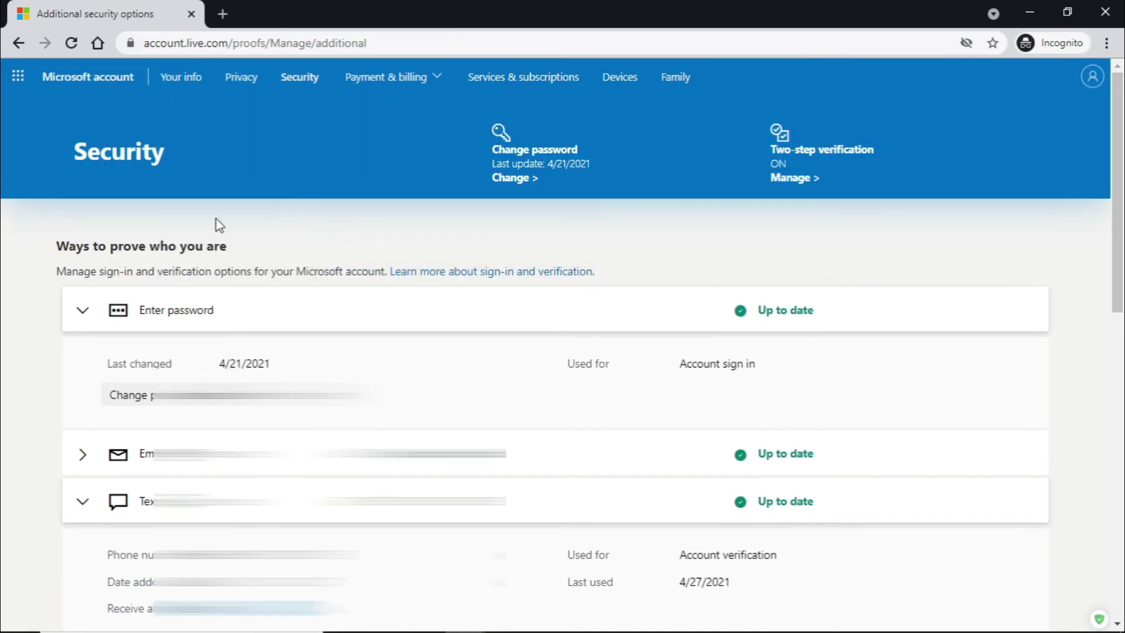
# Review the security options page, then switch to the OBS recording window.
pyautogui.scroll(-9, 289, 223)
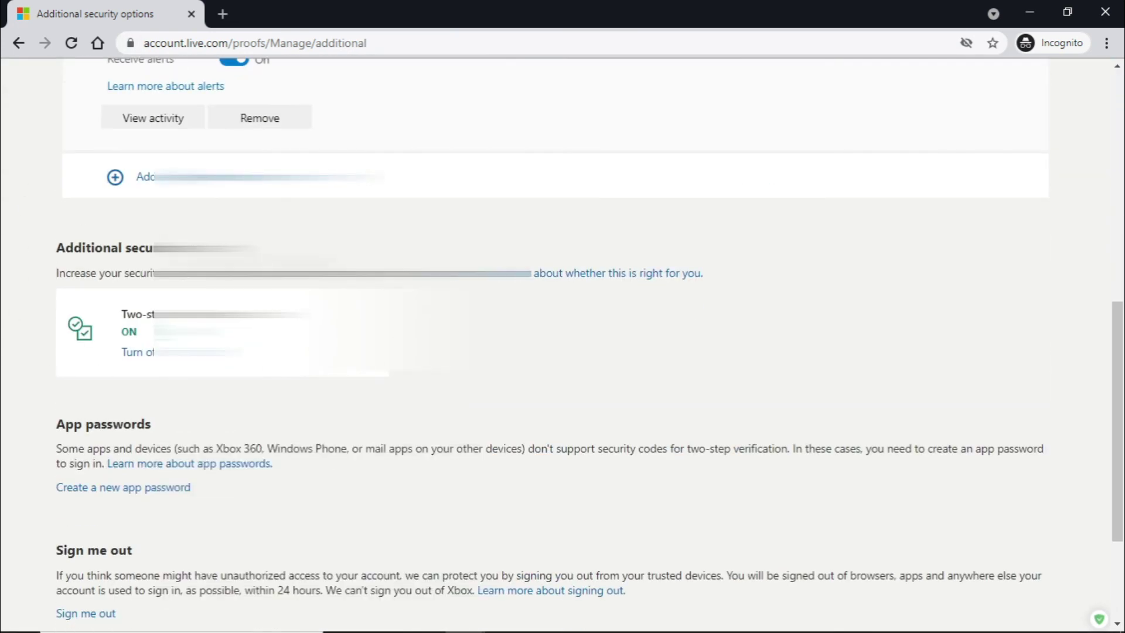
pyautogui.scroll(3, 563, 345)
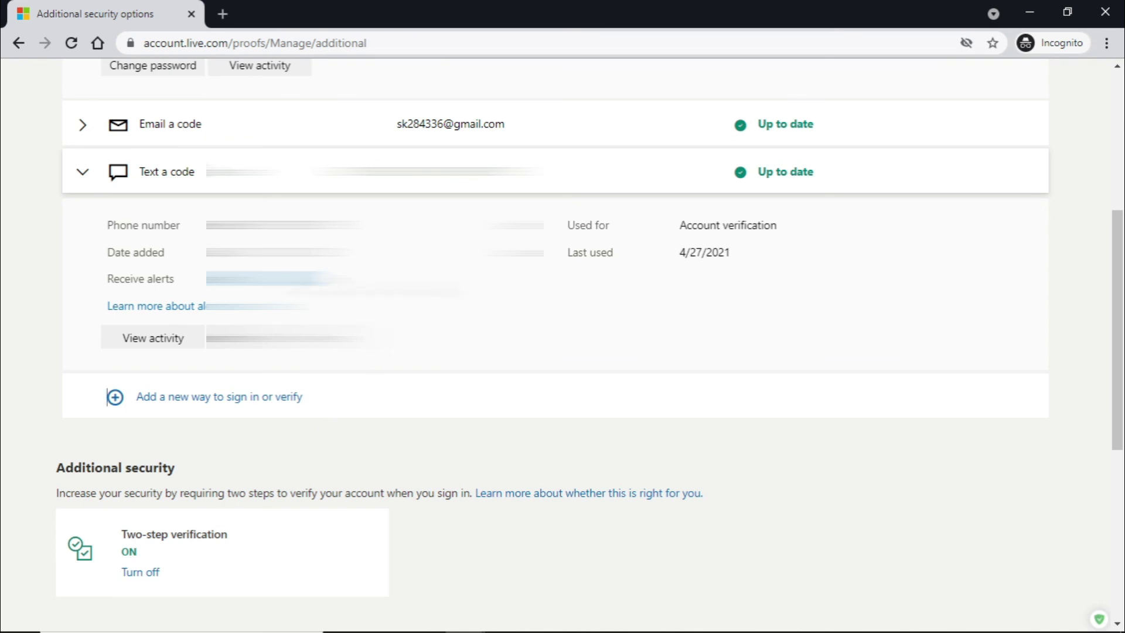
pyautogui.scroll(2, 1118, 258)
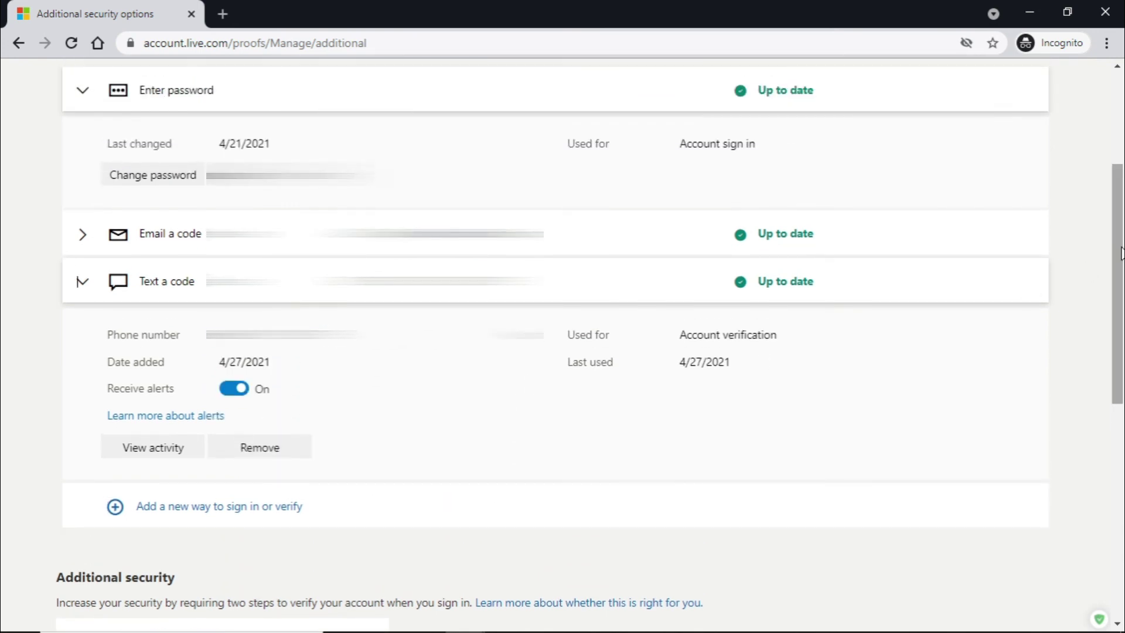
pyautogui.scroll(2, 1074, 339)
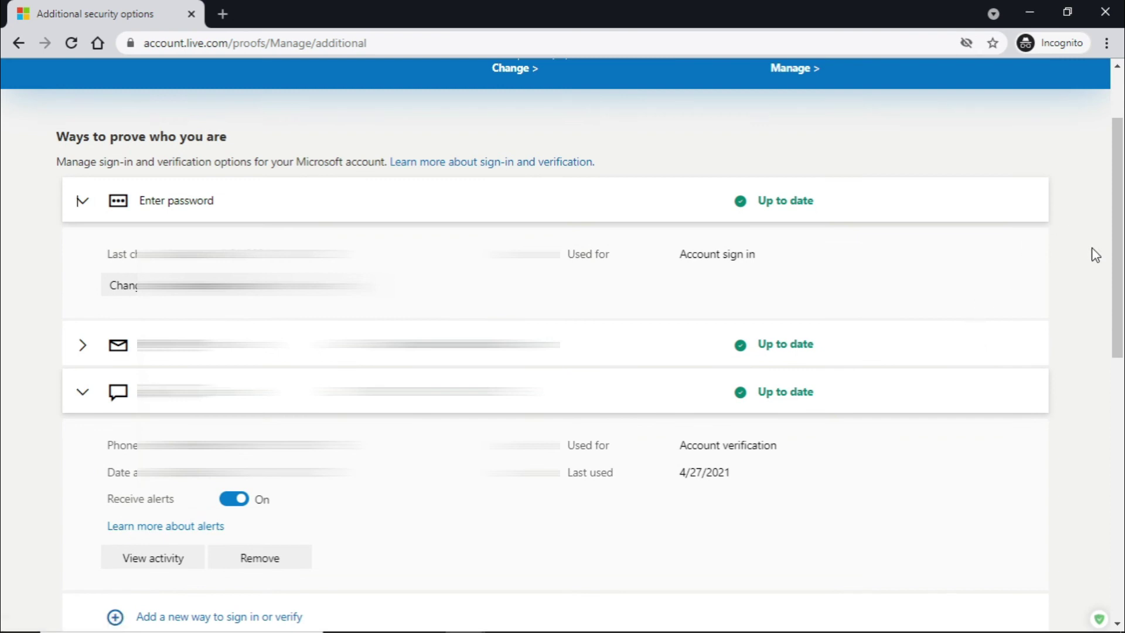
pyautogui.hotkey('alt', 'Tab')
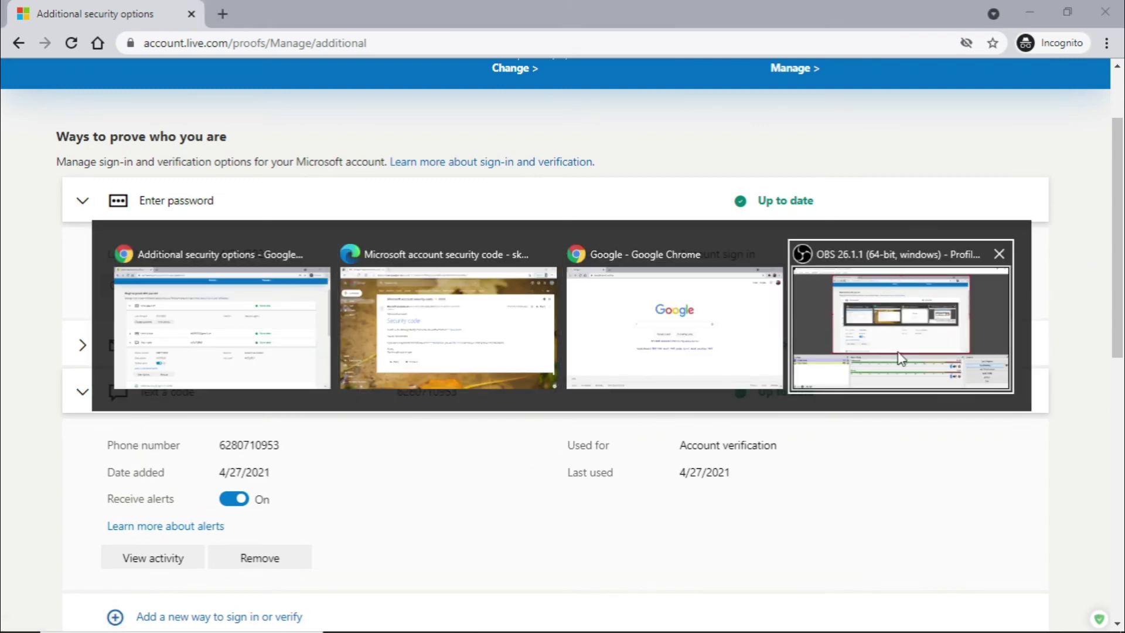
pyautogui.click(902, 331)
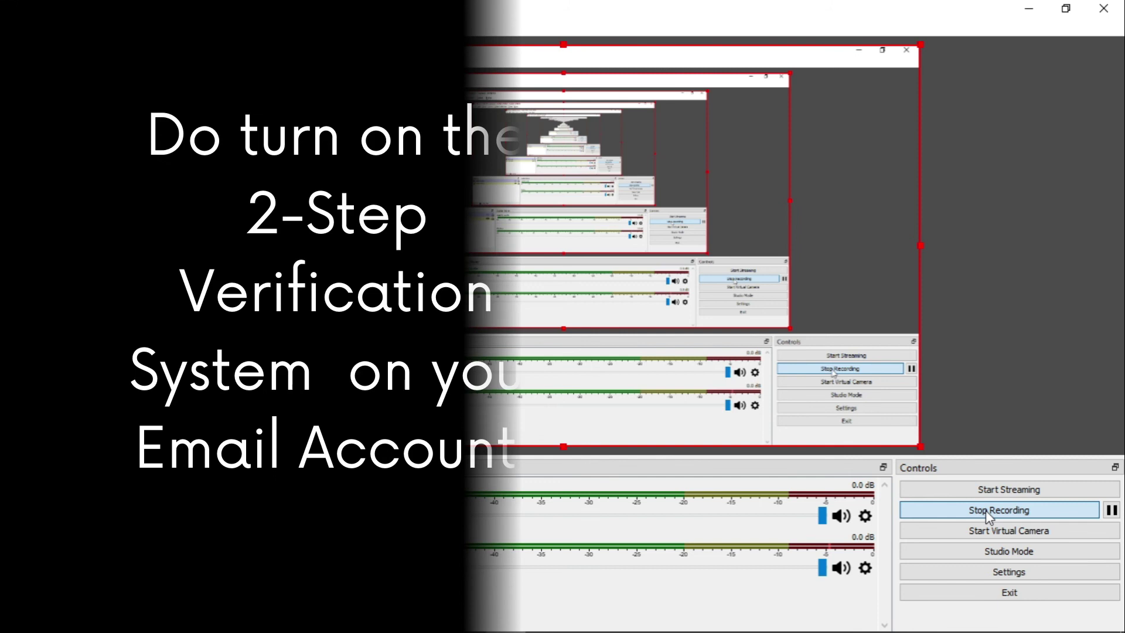